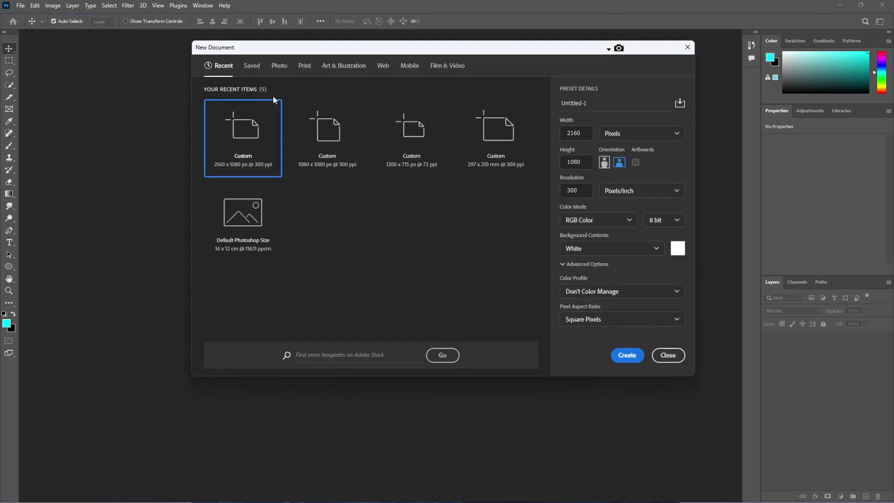
# Create a new RGB document of 1280 x 720 pixels at 300 pixels/inch with a white background.
pyautogui.click(629, 133)
pyautogui.click(610, 149)
pyautogui.click(564, 131)
pyautogui.write('12')
pyautogui.press('Tab')
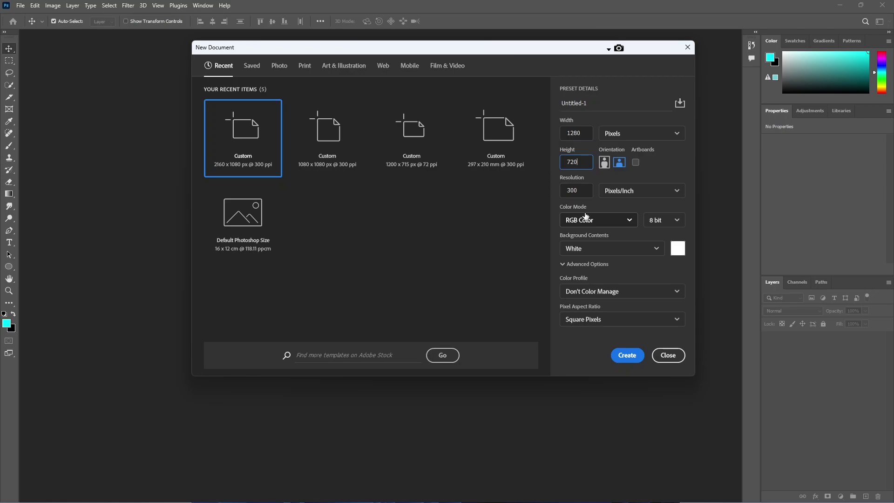
pyautogui.click(627, 356)
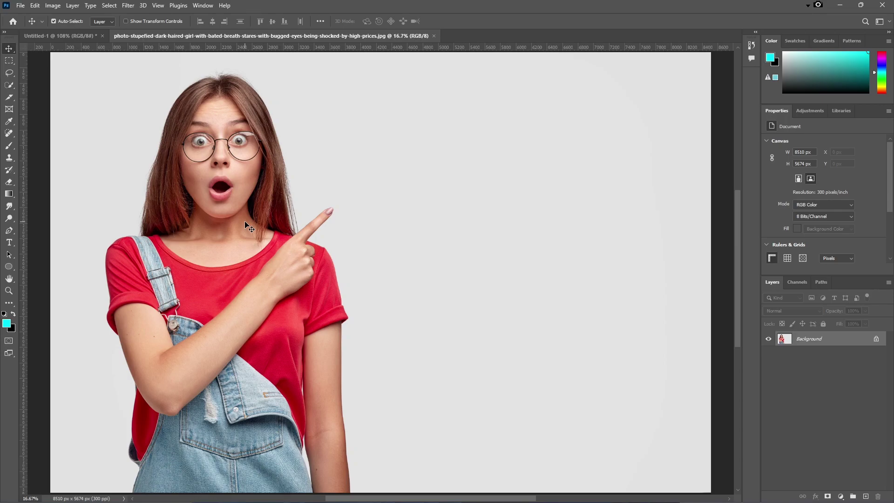
# Mask out the background around the woman using a subject selection and convert the masked layer to a smart object.
pyautogui.click(109, 6)
pyautogui.click(125, 115)
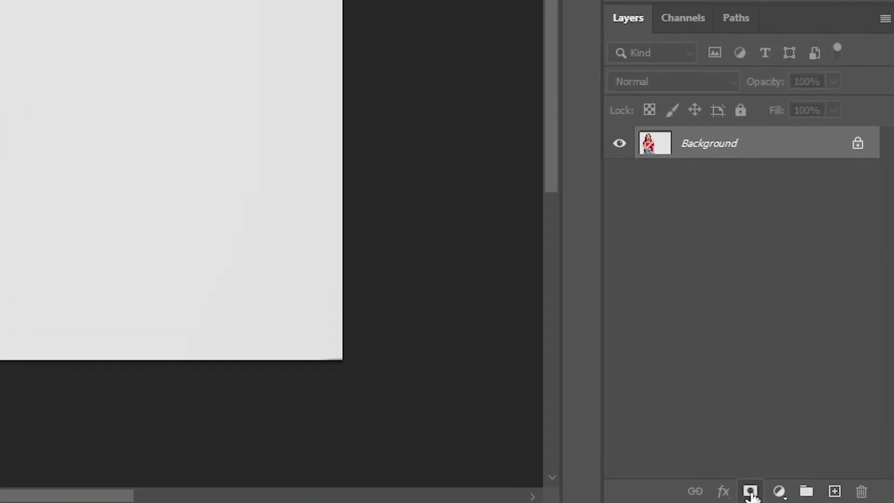
pyautogui.click(751, 495)
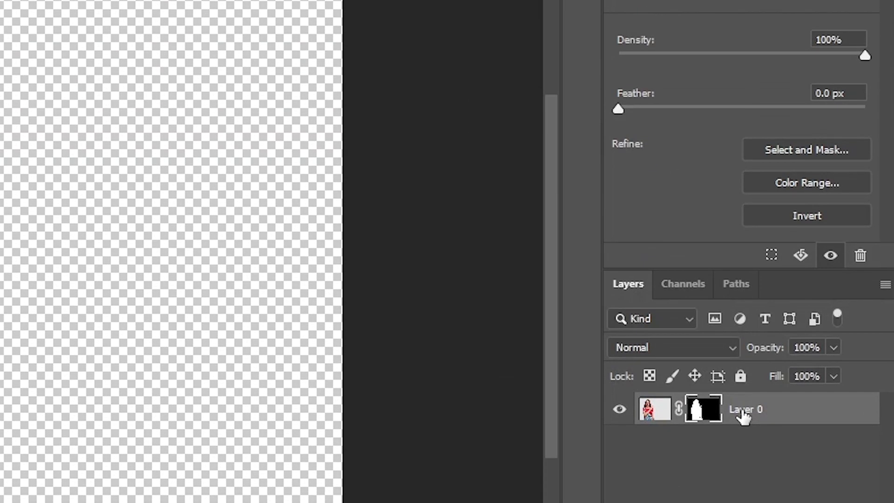
pyautogui.rightClick(736, 146)
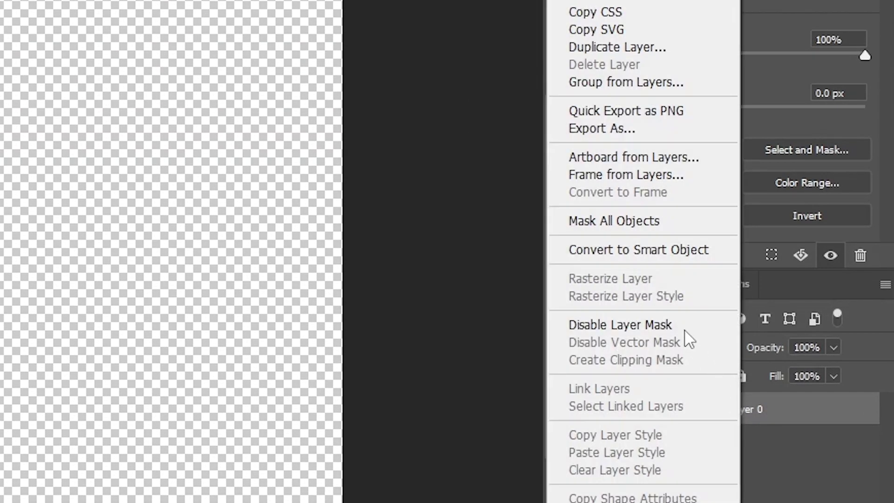
pyautogui.click(629, 250)
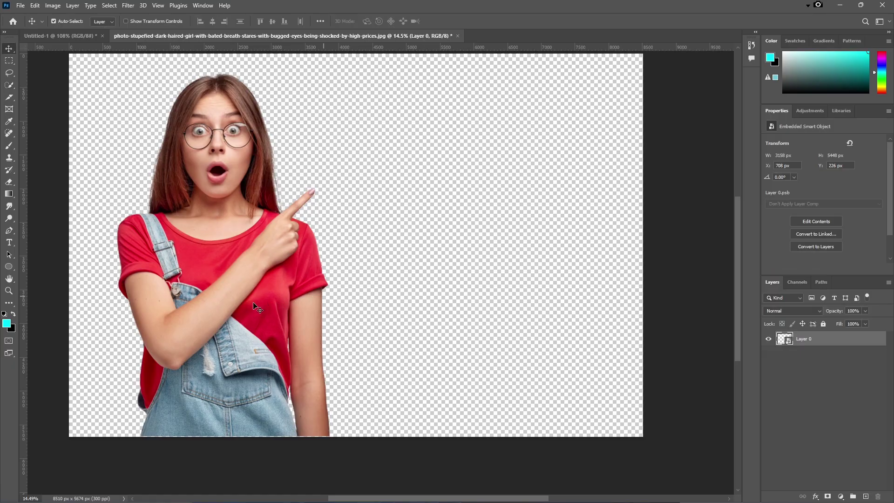
# Move the woman cutout into the Untitled-1 document and scale it down to fit the canvas.
pyautogui.moveTo(255, 308); pyautogui.dragTo(301, 276)
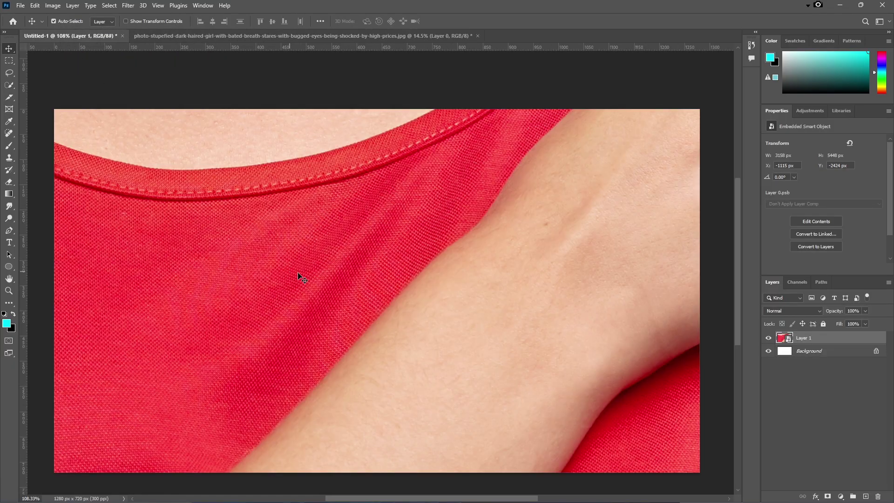
pyautogui.hotkey('ctrl', 't')
pyautogui.hotkey('ctrl', '0')
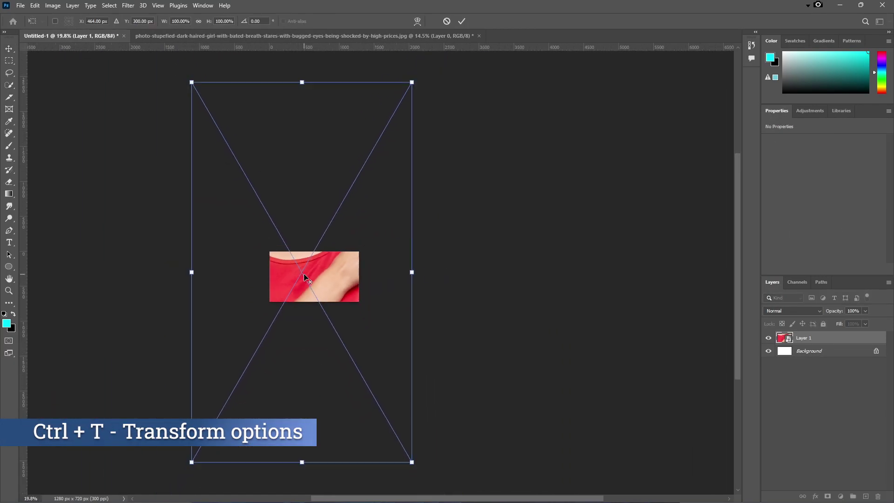
pyautogui.moveTo(302, 111); pyautogui.dragTo(301, 336)
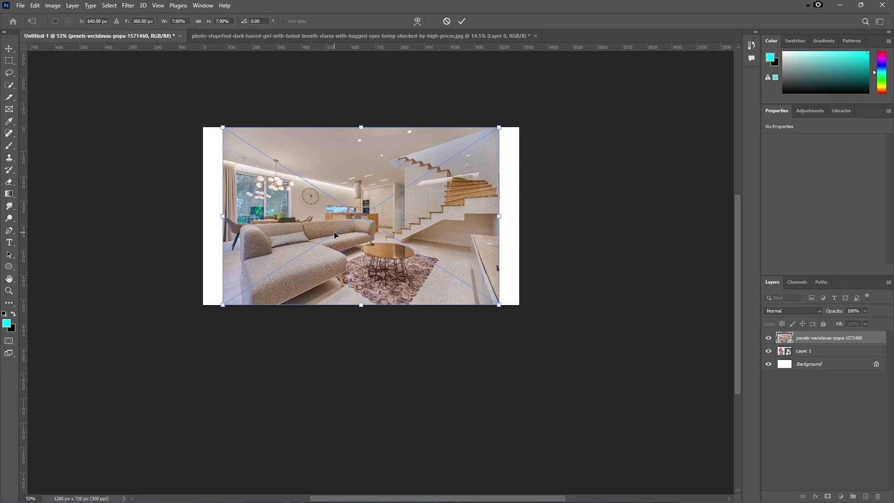
# Enlarge the living room photo to cover the canvas behind the woman and delete the white Background layer.
pyautogui.moveTo(334, 235); pyautogui.dragTo(315, 235)
pyautogui.moveTo(479, 127); pyautogui.dragTo(523, 102)
pyautogui.press('Return')
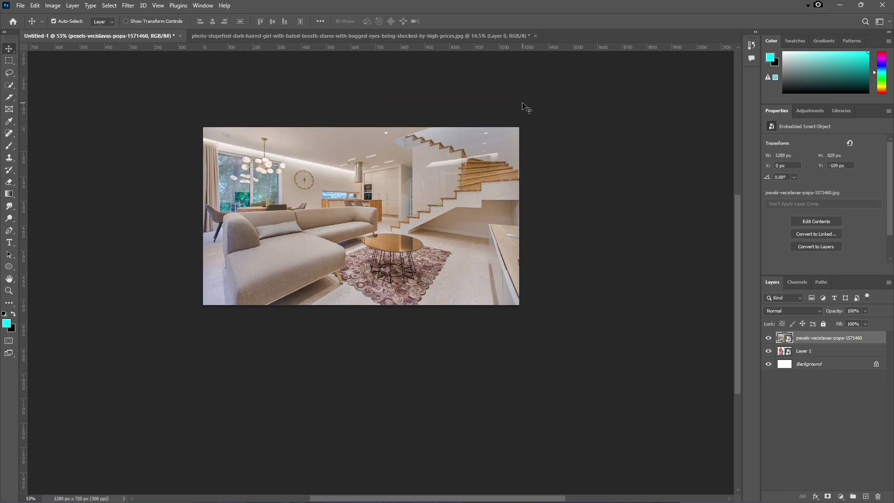
pyautogui.moveTo(810, 341); pyautogui.dragTo(877, 497)
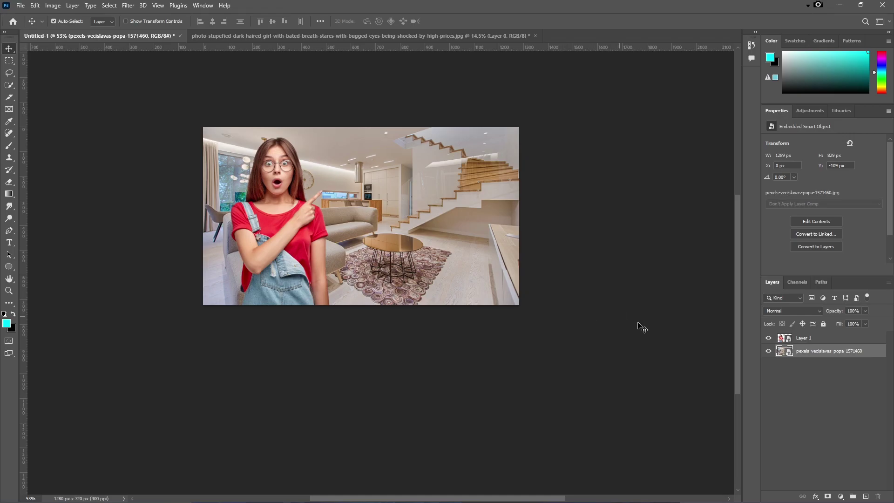
# Apply a Gaussian Blur with a 2.0 pixel radius to the living room photo.
pyautogui.click(128, 6)
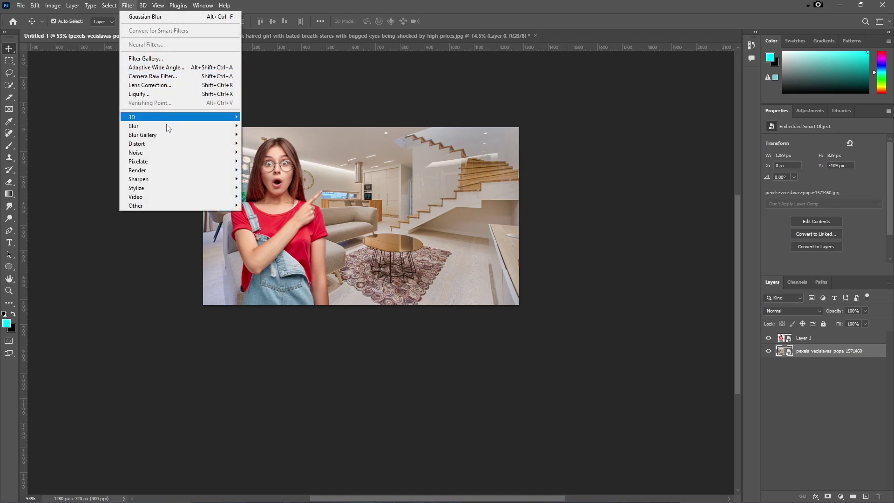
pyautogui.moveTo(176, 130)
pyautogui.click(266, 161)
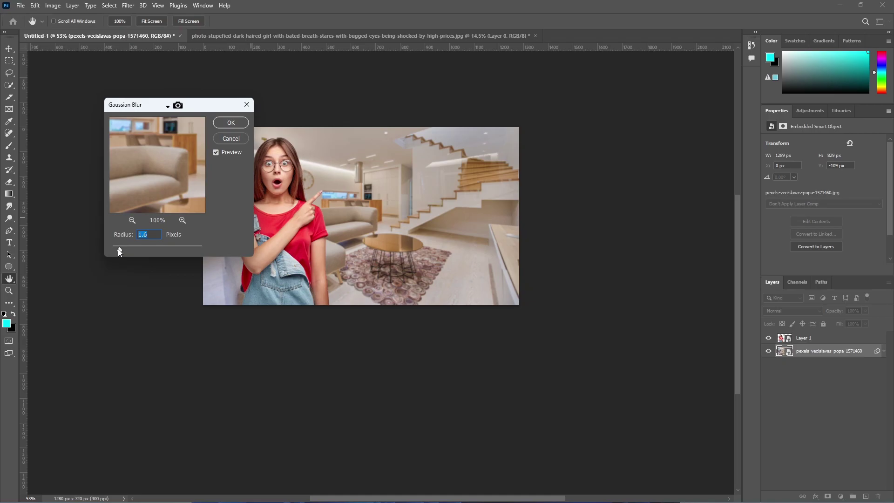
pyautogui.moveTo(125, 253); pyautogui.dragTo(122, 252)
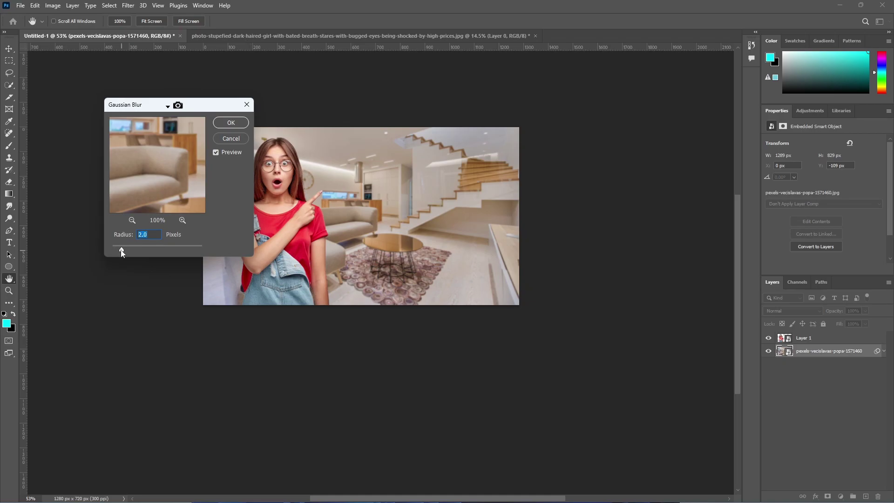
pyautogui.click(245, 122)
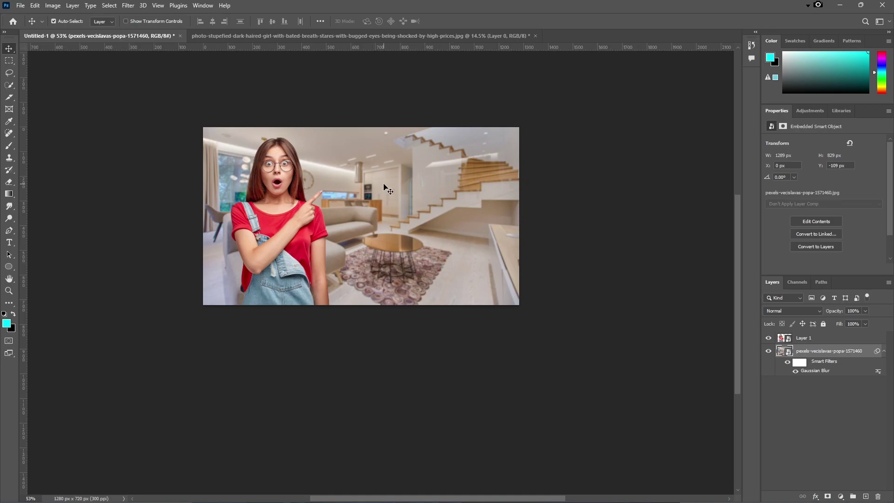
# Darken the living room with a Levels adjustment layer, using midtones 0.58 and a white output level of 84.
pyautogui.click(840, 496)
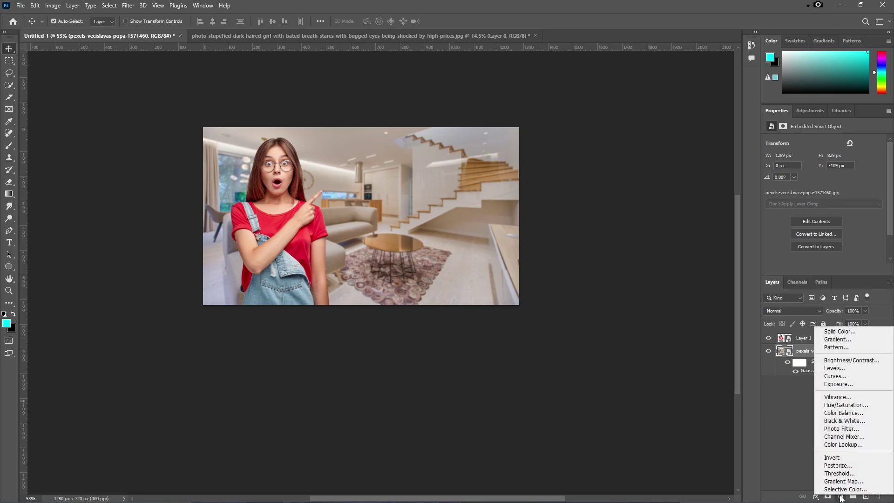
pyautogui.click(838, 368)
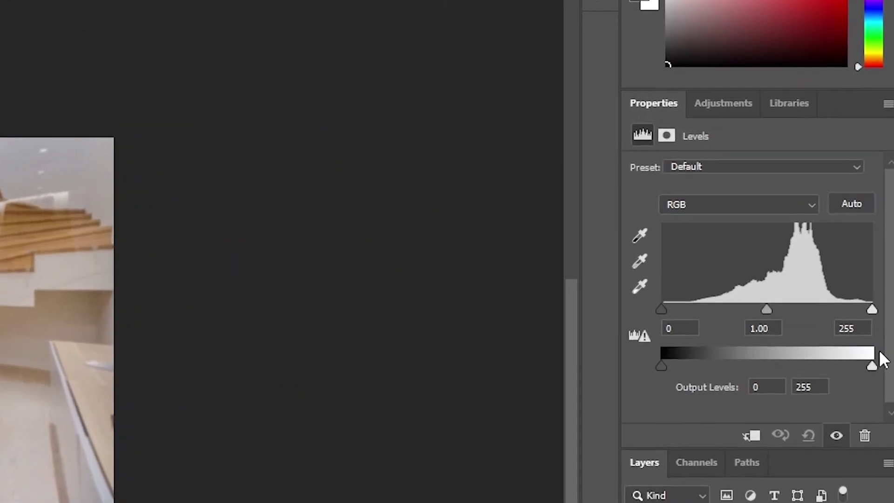
pyautogui.moveTo(872, 381); pyautogui.dragTo(731, 373)
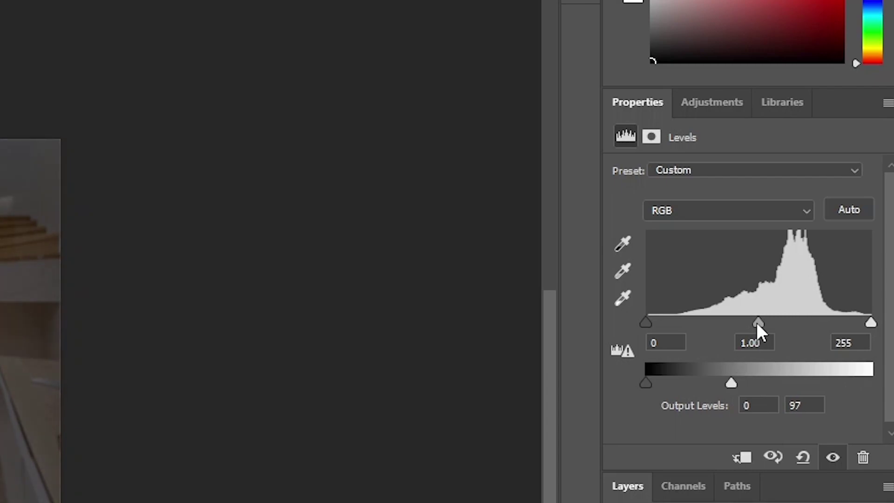
pyautogui.moveTo(758, 324); pyautogui.dragTo(807, 332)
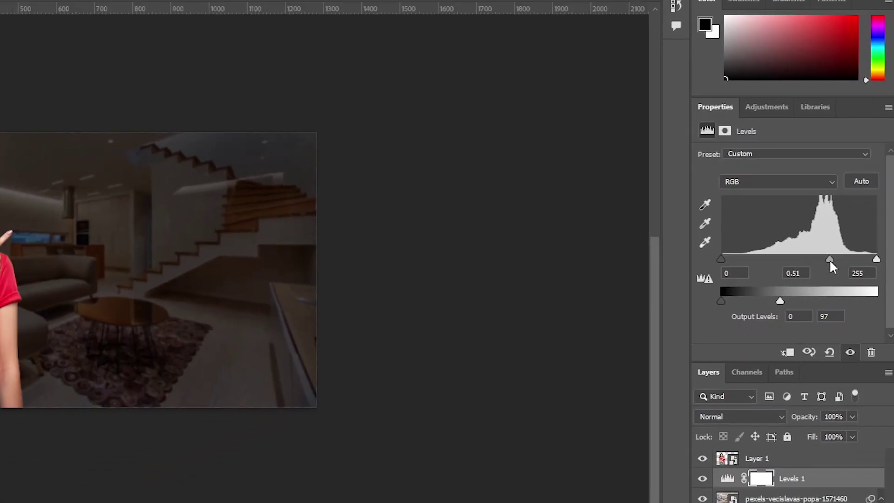
pyautogui.moveTo(820, 236); pyautogui.dragTo(811, 236)
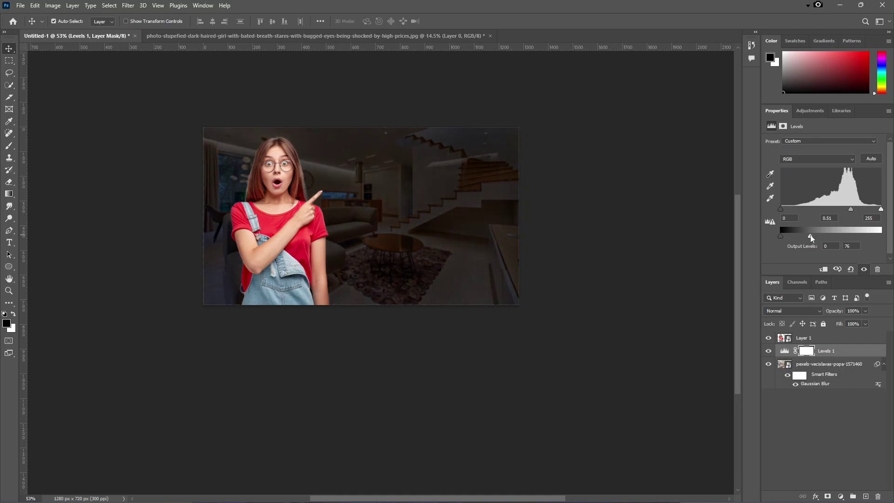
pyautogui.moveTo(850, 212)
pyautogui.mouseDown()
pyautogui.moveTo(857, 209)
pyautogui.moveTo(847, 210)
pyautogui.mouseUp()
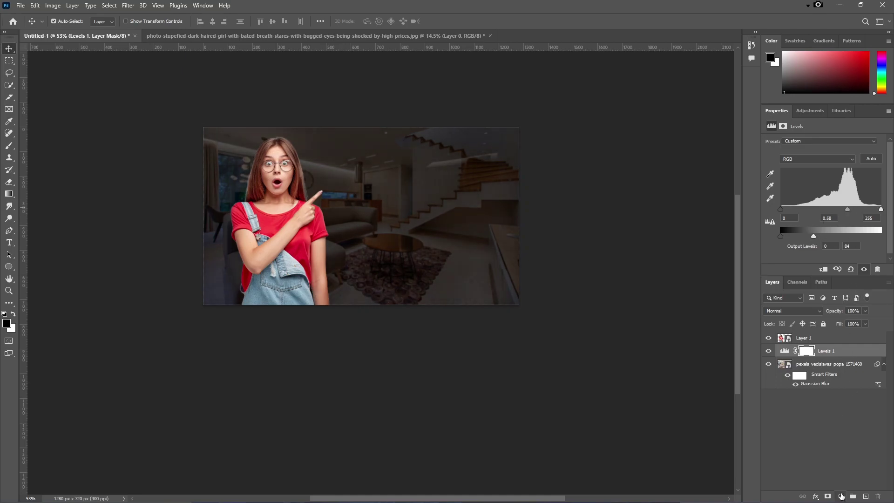
# Add a Hue/Saturation adjustment layer above Levels 1 with saturation -44 and lightness -8.
pyautogui.click(842, 497)
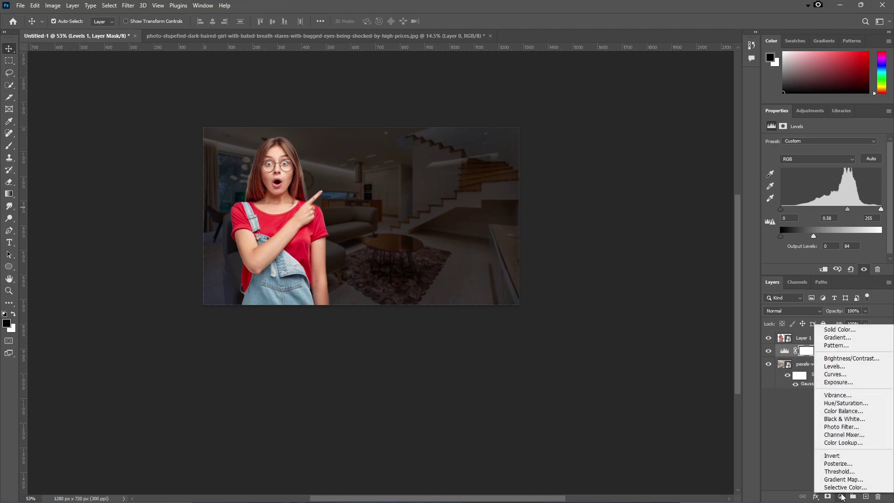
pyautogui.click(845, 403)
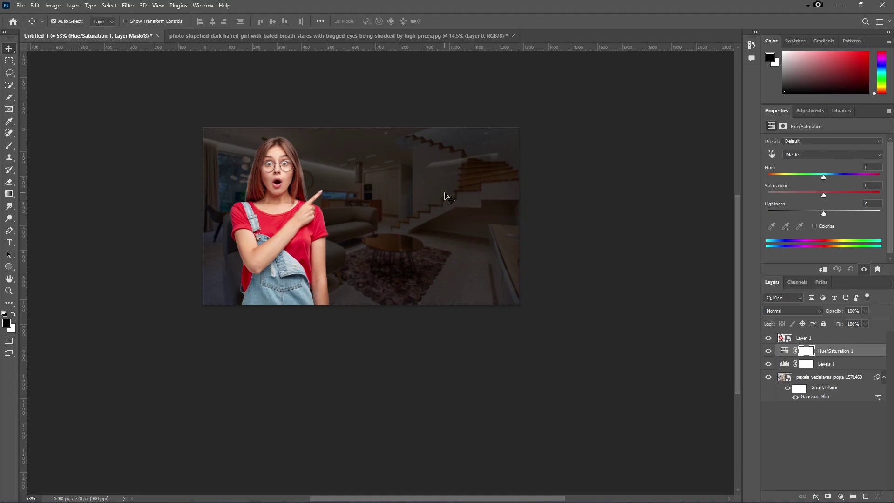
pyautogui.moveTo(823, 196)
pyautogui.mouseDown()
pyautogui.moveTo(800, 196)
pyautogui.moveTo(829, 214)
pyautogui.moveTo(821, 213)
pyautogui.mouseUp()
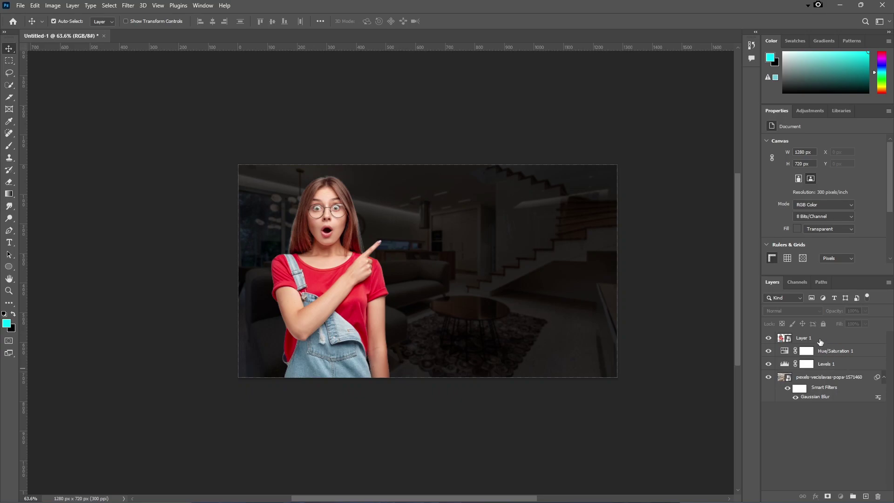
# Add a new empty layer between the Hue/Saturation adjustment and the woman's layer.
pyautogui.click(825, 341)
pyautogui.click(820, 355)
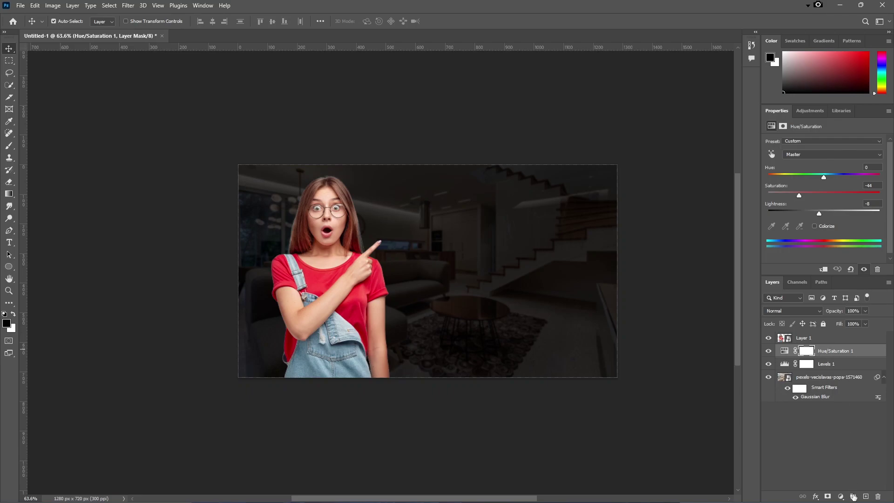
pyautogui.click(867, 496)
# Set up a soft brush with 0% hardness, a size of 300 px and the cyan foreground color 00fcff.
pyautogui.press('b')
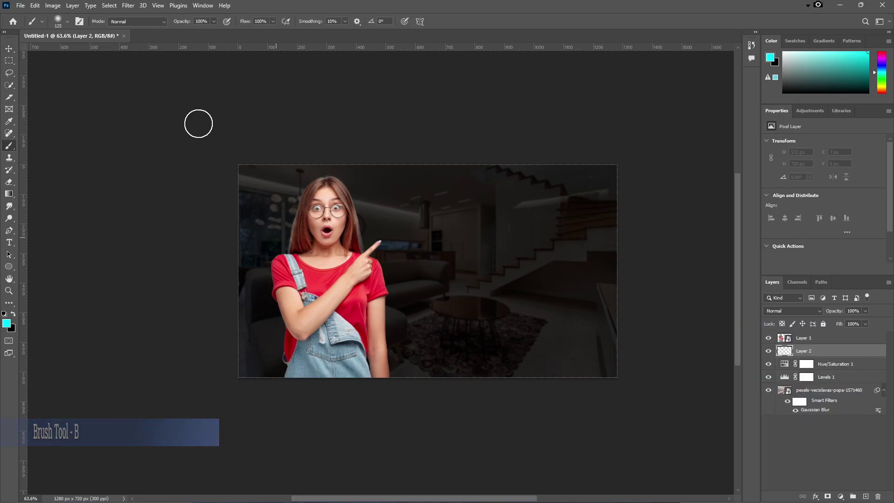
pyautogui.click(67, 21)
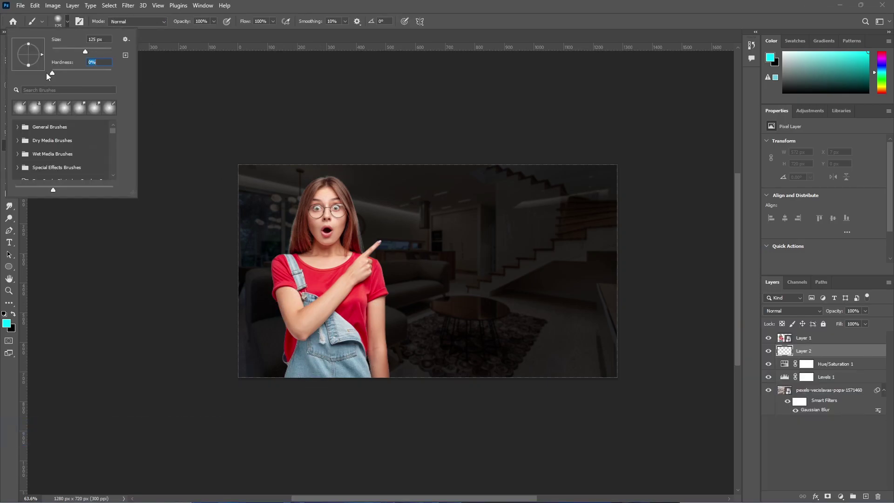
pyautogui.click(68, 23)
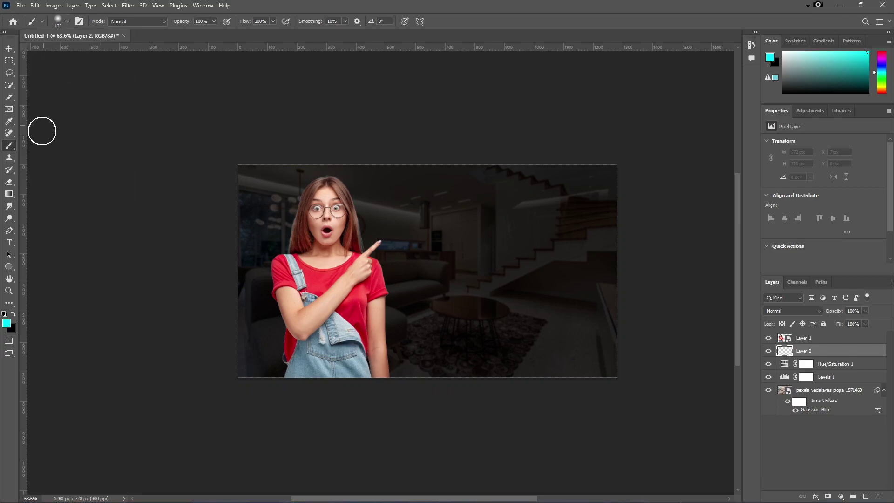
pyautogui.press(']')
pyautogui.press(']')
pyautogui.press(']')
pyautogui.press(']')
pyautogui.press(']')
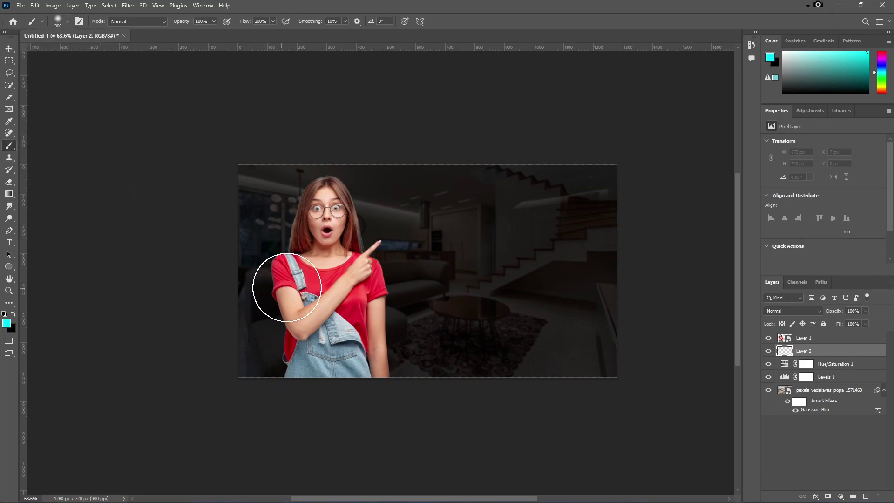
pyautogui.click(7, 323)
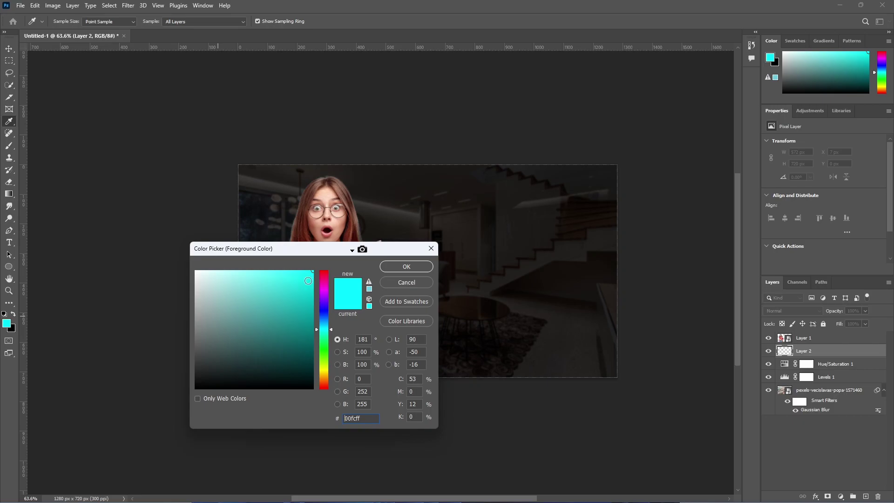
pyautogui.click(406, 267)
pyautogui.press('b')
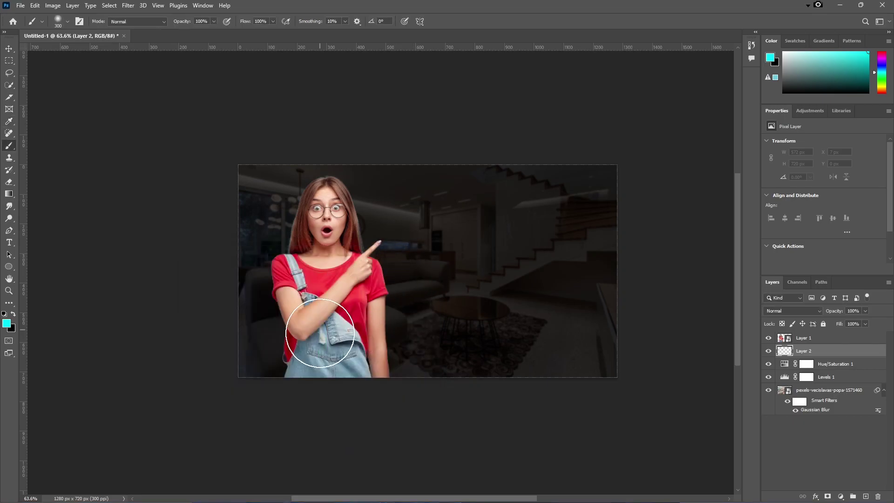
# Paint a soft cyan glow behind the woman's outline and pointing finger on Layer 2, using a smaller brush around the finger.
pyautogui.moveTo(301, 364); pyautogui.dragTo(273, 235)
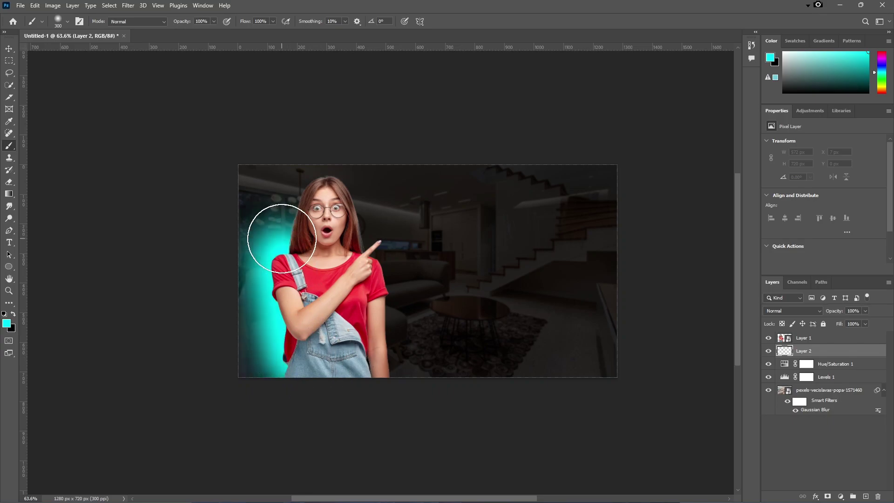
pyautogui.hotkey('ctrl', 'z')
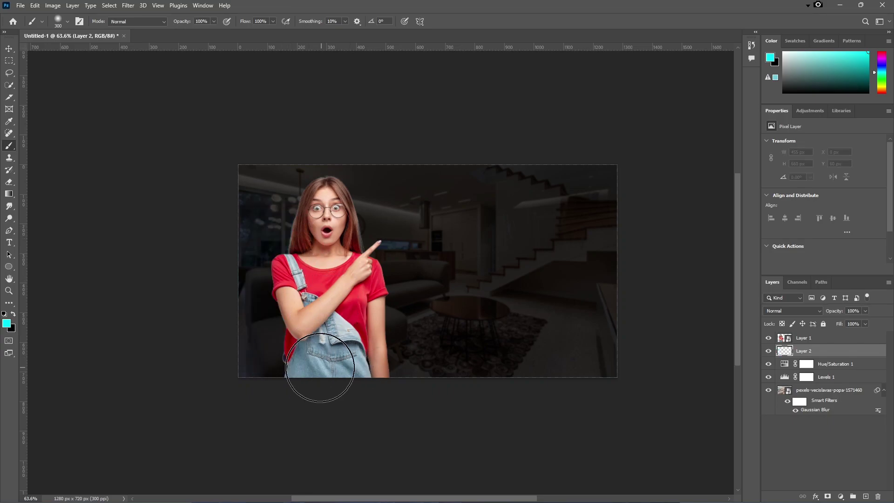
pyautogui.moveTo(322, 365)
pyautogui.mouseDown()
pyautogui.moveTo(317, 295)
pyautogui.moveTo(320, 223)
pyautogui.moveTo(331, 203)
pyautogui.moveTo(336, 253)
pyautogui.moveTo(366, 332)
pyautogui.moveTo(349, 344)
pyautogui.mouseUp()
pyautogui.press('[')
pyautogui.press('[')
pyautogui.click(373, 247)
pyautogui.scroll(4, 372, 251)
pyautogui.press('v')
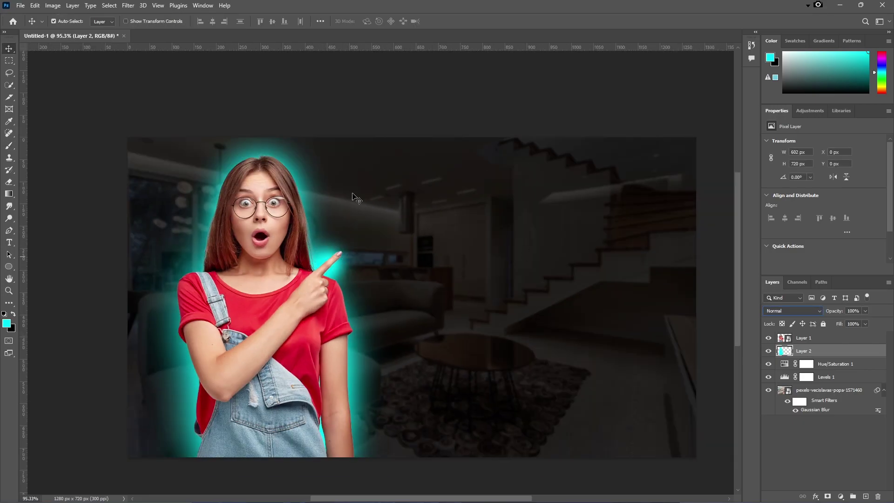
# Set Layer 2's blend mode to Hard Light and add a new empty layer above it.
pyautogui.click(779, 311)
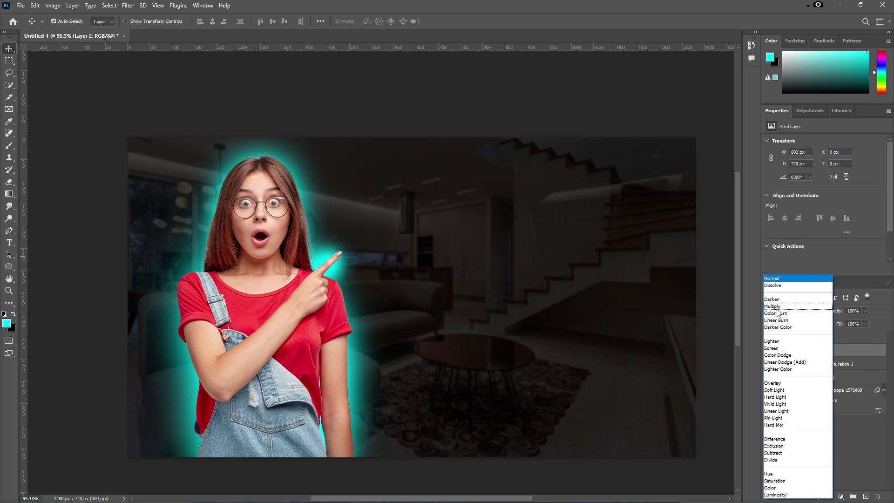
pyautogui.click(781, 397)
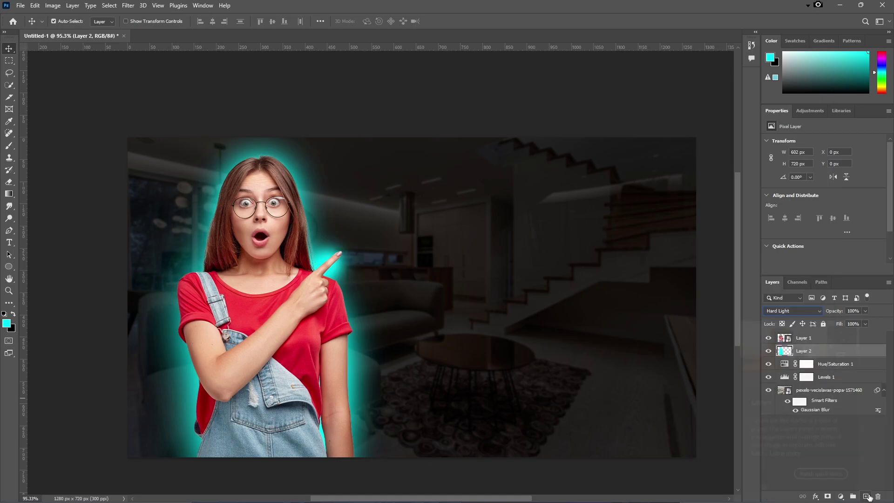
pyautogui.click(867, 496)
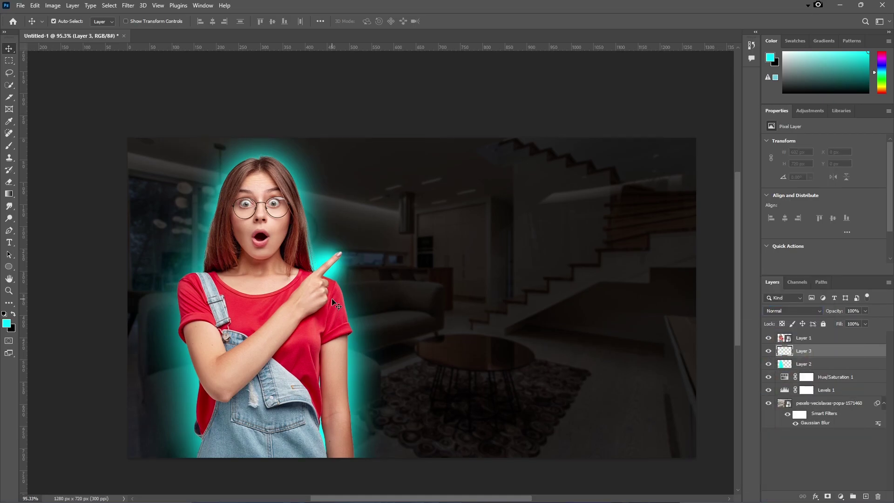
# Set up the brush with the white foreground color ffffff and a size of 80 px.
pyautogui.press('b')
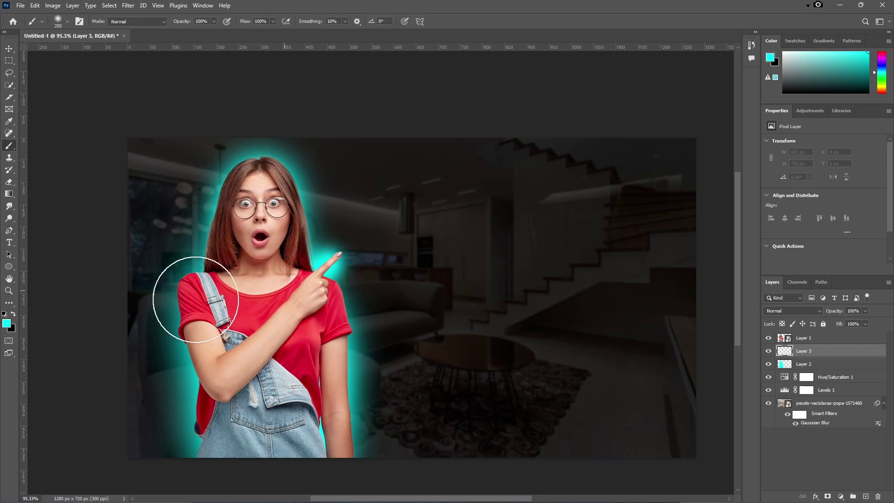
pyautogui.click(6, 322)
pyautogui.write('ffffff')
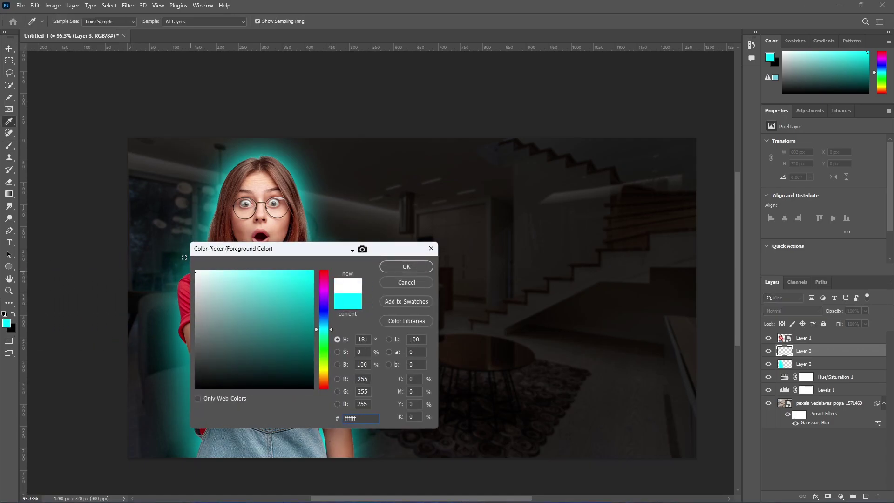
pyautogui.click(406, 267)
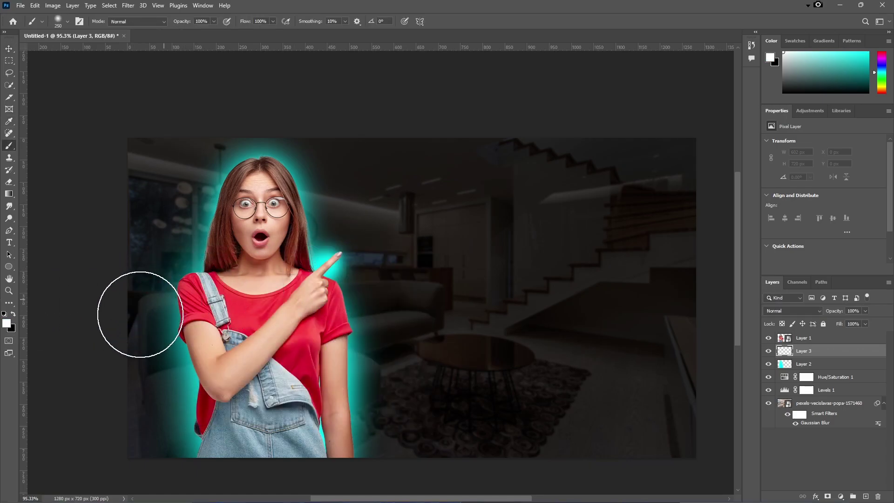
pyautogui.press('[')
pyautogui.press('[')
pyautogui.press('[')
pyautogui.press('[')
pyautogui.press('[')
pyautogui.press('[')
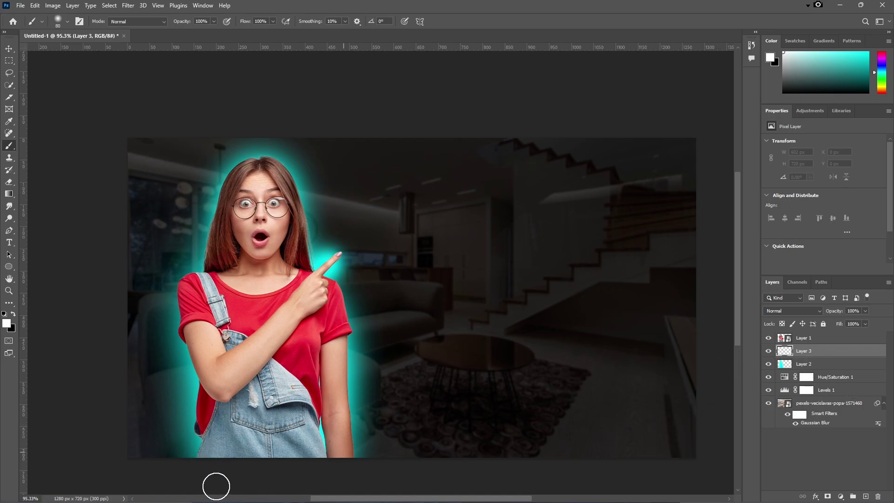
# Paint a narrow white glow on Layer 3 around the woman's outline, reducing the brush to 70 px for the pointing finger.
pyautogui.moveTo(208, 447)
pyautogui.mouseDown()
pyautogui.moveTo(219, 251)
pyautogui.moveTo(287, 190)
pyautogui.moveTo(334, 302)
pyautogui.moveTo(342, 468)
pyautogui.mouseUp()
pyautogui.press('[')
pyautogui.moveTo(311, 275); pyautogui.dragTo(333, 260)
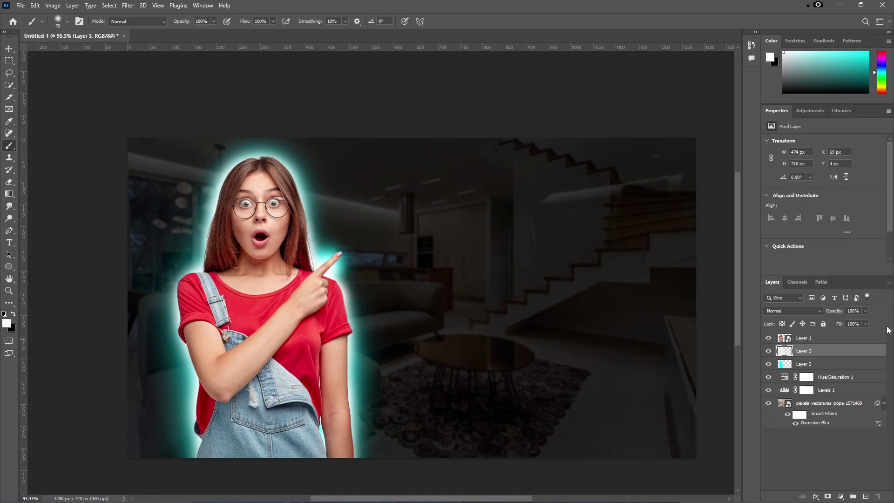
# Lower the opacity of Layer 3 to soften the white glow, then deselect the layer.
pyautogui.click(865, 310)
pyautogui.moveTo(867, 322); pyautogui.dragTo(849, 324)
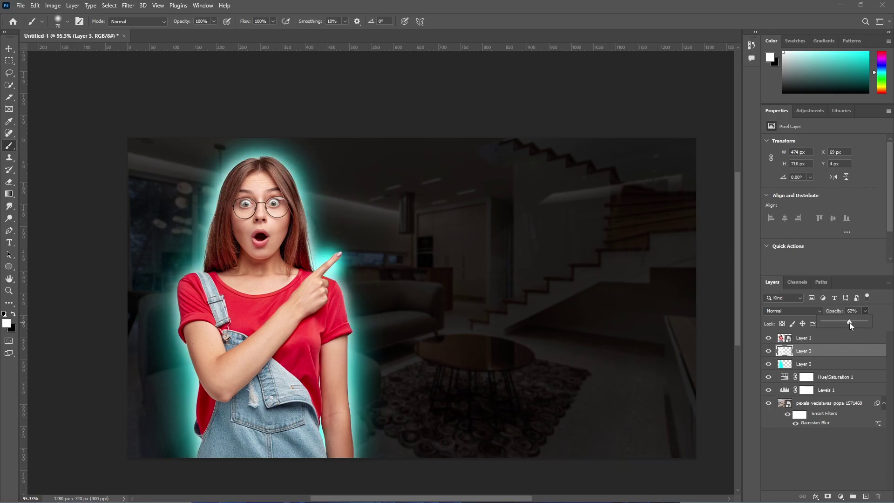
pyautogui.moveTo(859, 323); pyautogui.dragTo(852, 322)
pyautogui.click(9, 49)
pyautogui.click(88, 123)
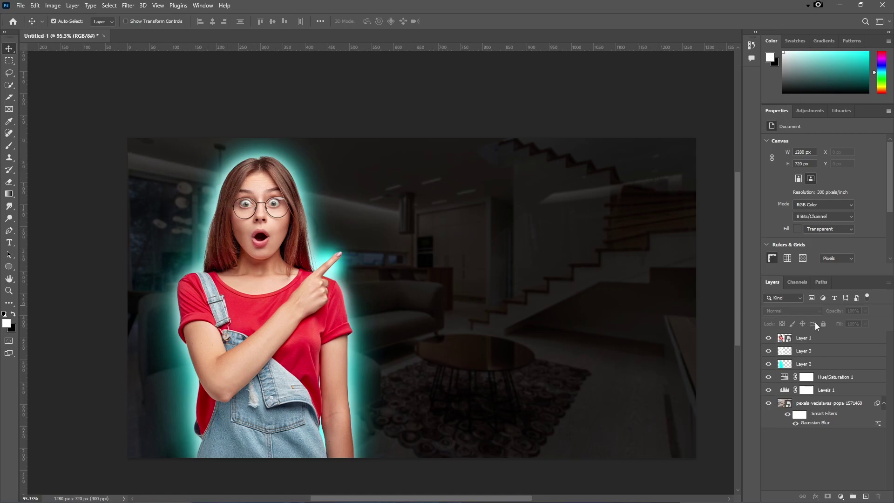
# Add an Inner Glow effect to the woman's layer and change its color to a bright cyan based on the surrounding glow.
pyautogui.click(810, 339)
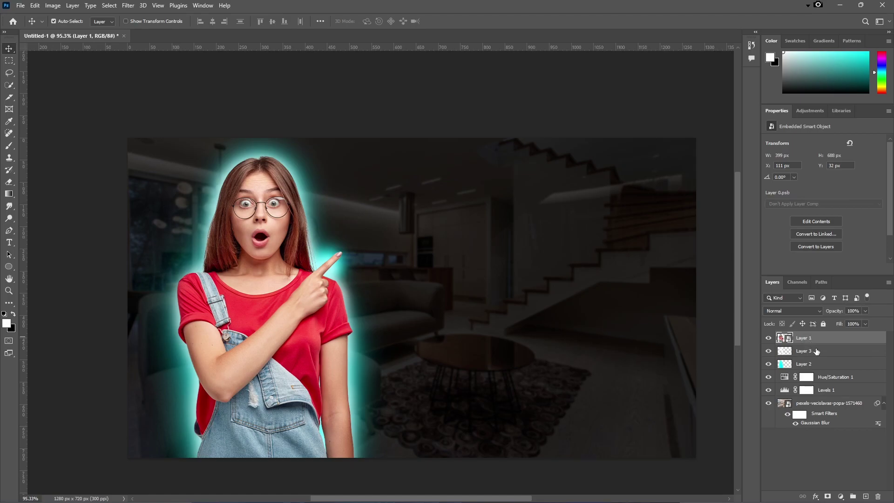
pyautogui.click(815, 497)
pyautogui.click(834, 447)
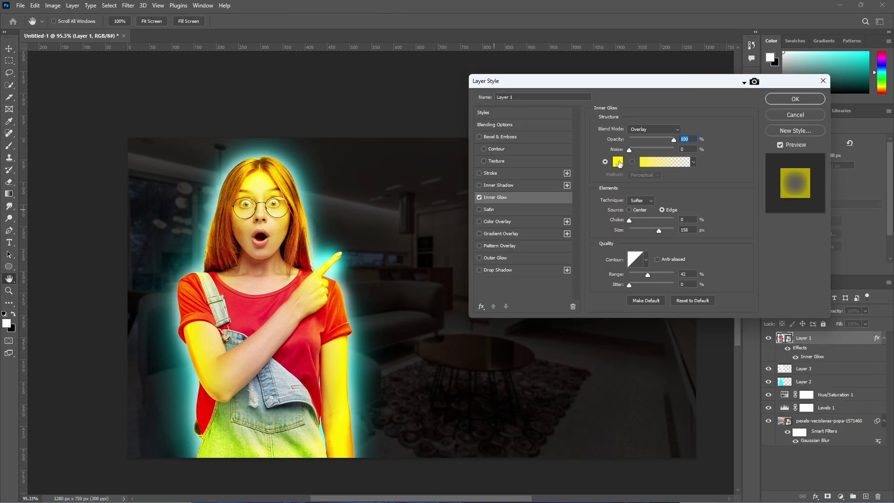
pyautogui.click(618, 162)
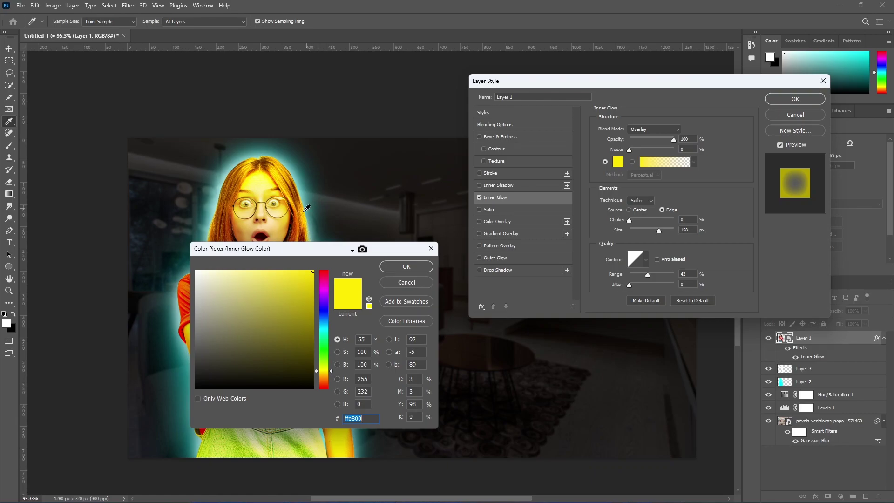
pyautogui.click(301, 190)
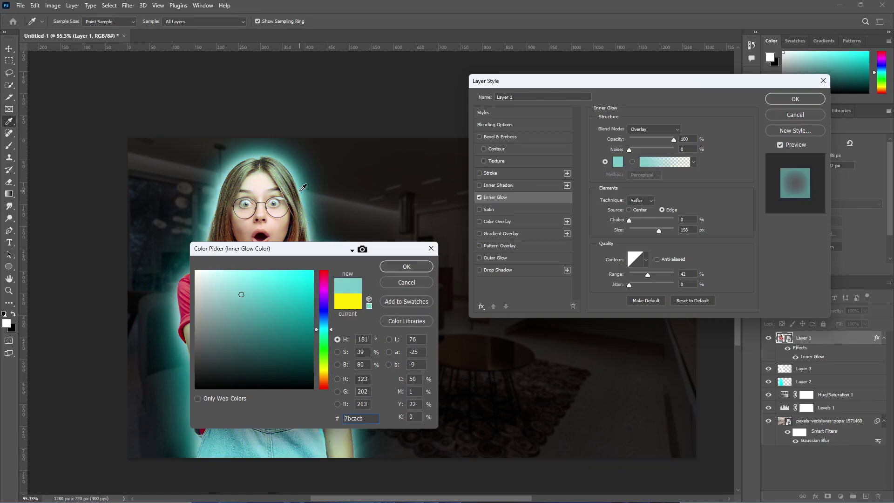
pyautogui.moveTo(285, 291); pyautogui.dragTo(321, 269)
pyautogui.click(414, 267)
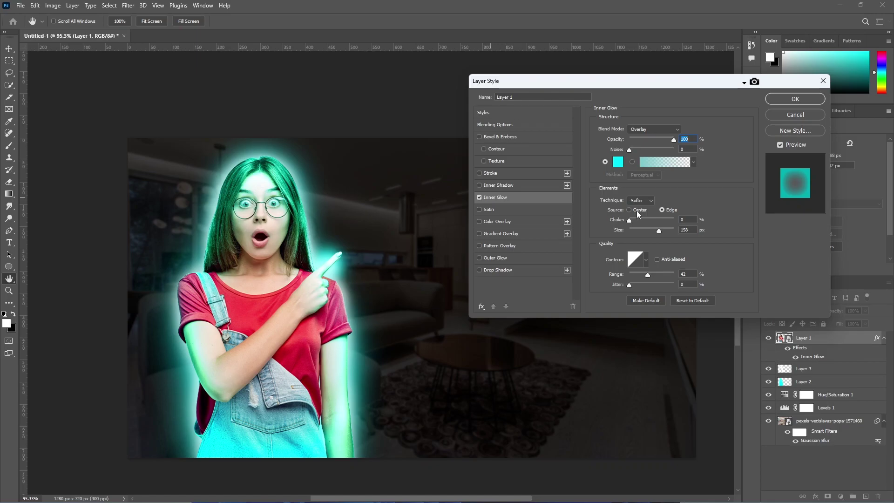
# Set the Inner Glow to Screen blend mode with a size of 29 px and apply it to Layer 1.
pyautogui.click(625, 221)
pyautogui.moveTo(659, 231); pyautogui.dragTo(639, 233)
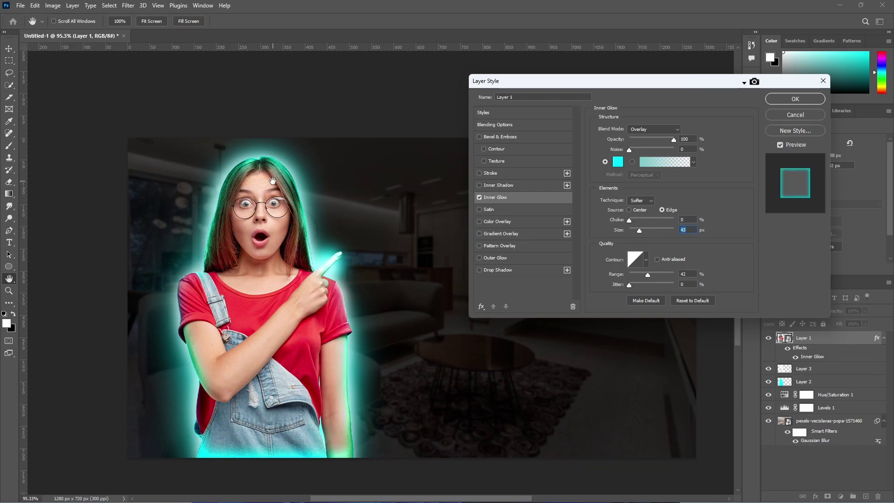
pyautogui.click(652, 129)
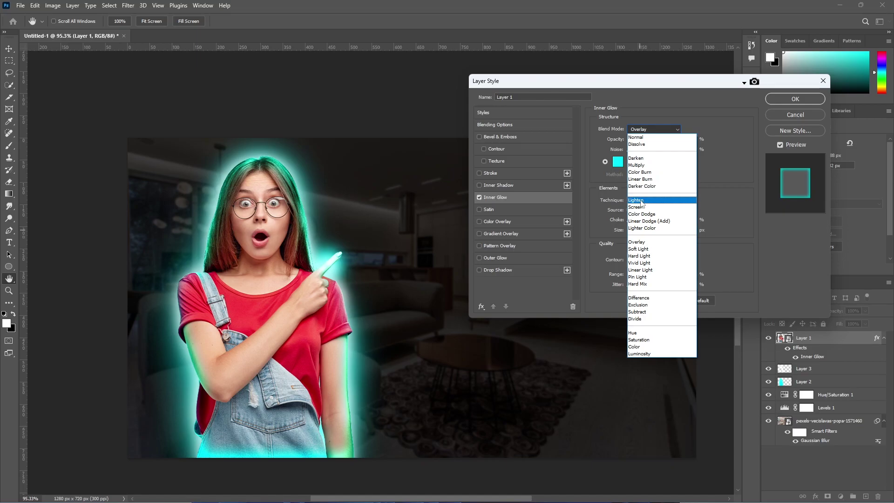
pyautogui.click(639, 207)
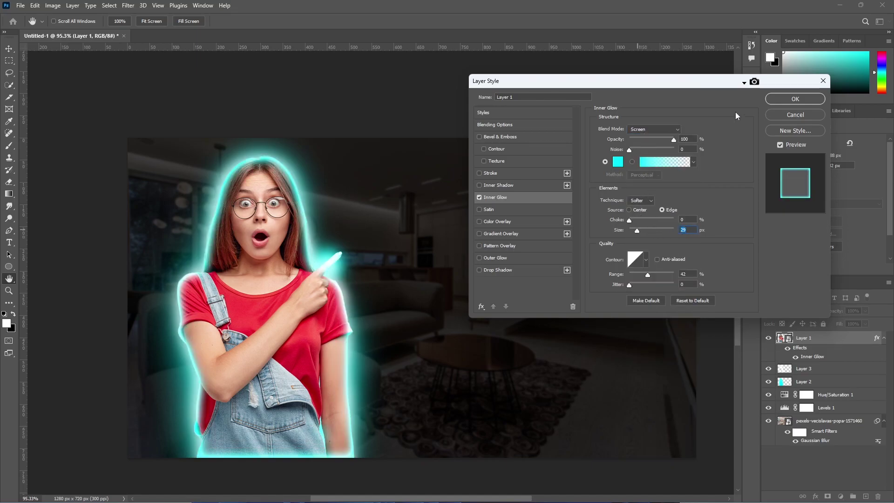
pyautogui.click(781, 99)
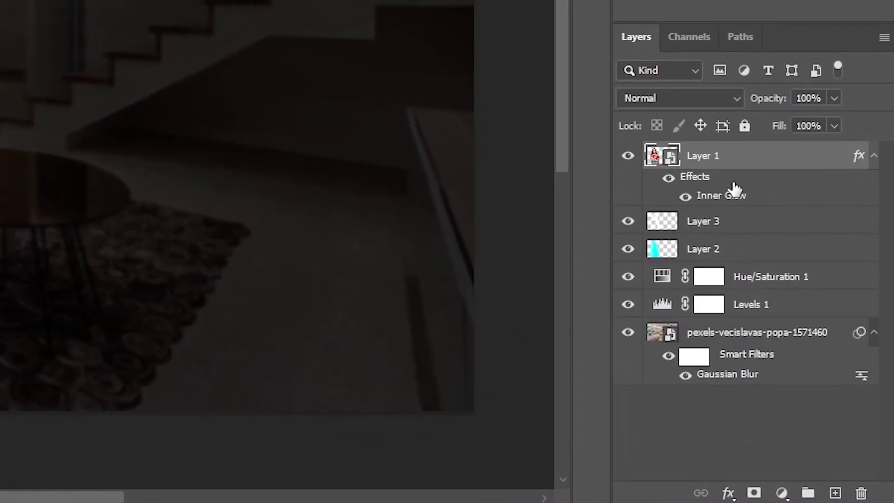
# Separate Layer 1's Inner Glow effect into its own layer and compare the image with and without it.
pyautogui.rightClick(859, 156)
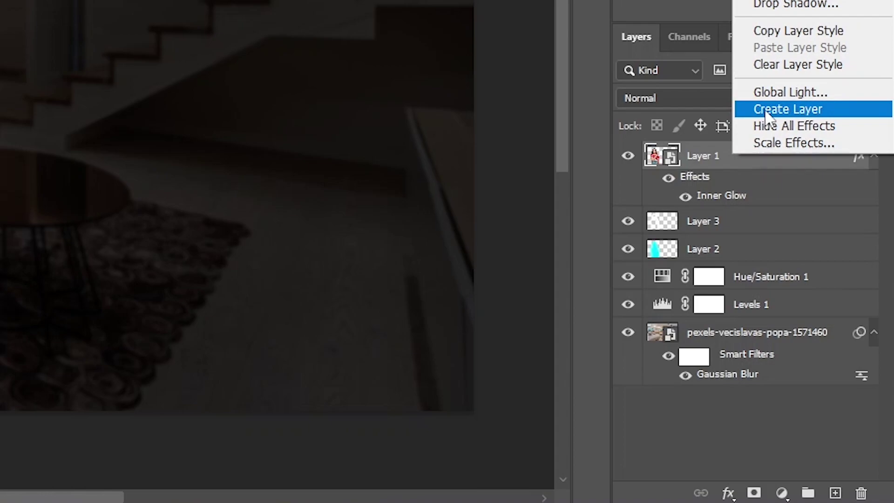
pyautogui.click(779, 111)
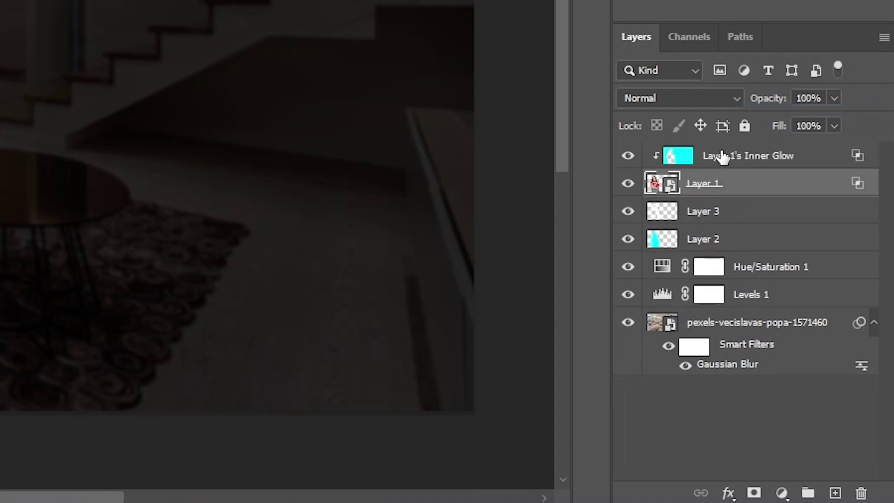
pyautogui.click(699, 156)
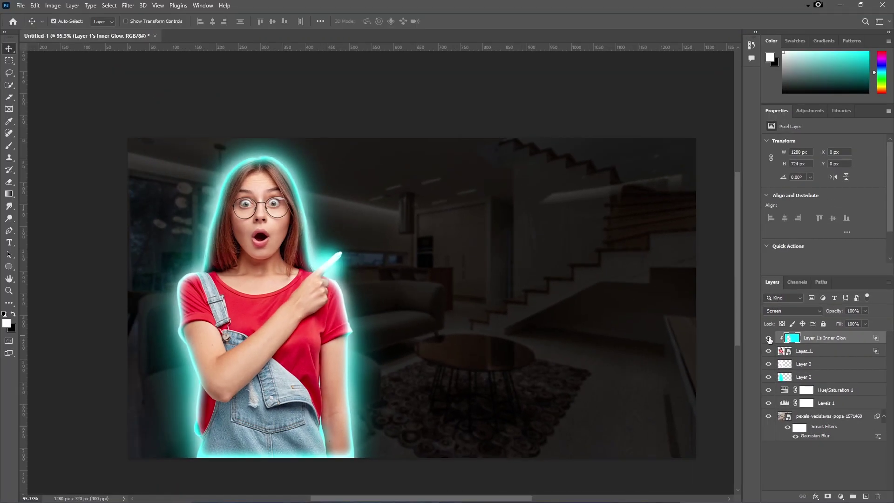
pyautogui.click(769, 338)
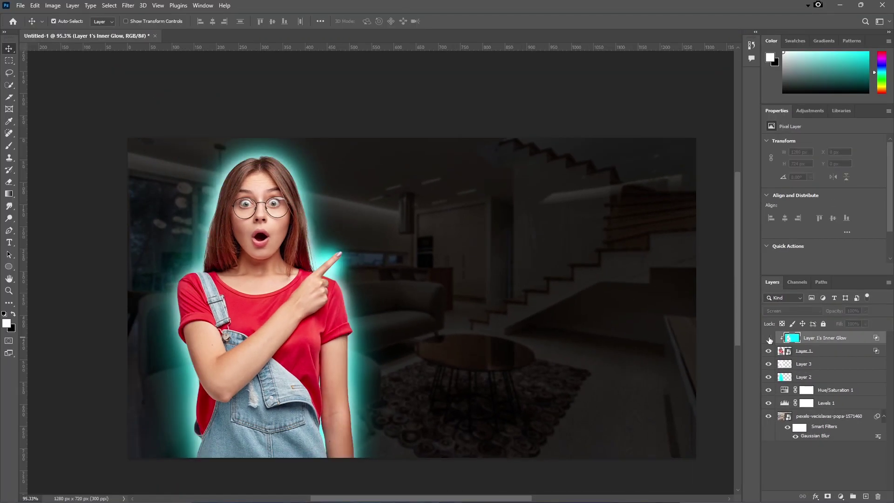
pyautogui.click(769, 338)
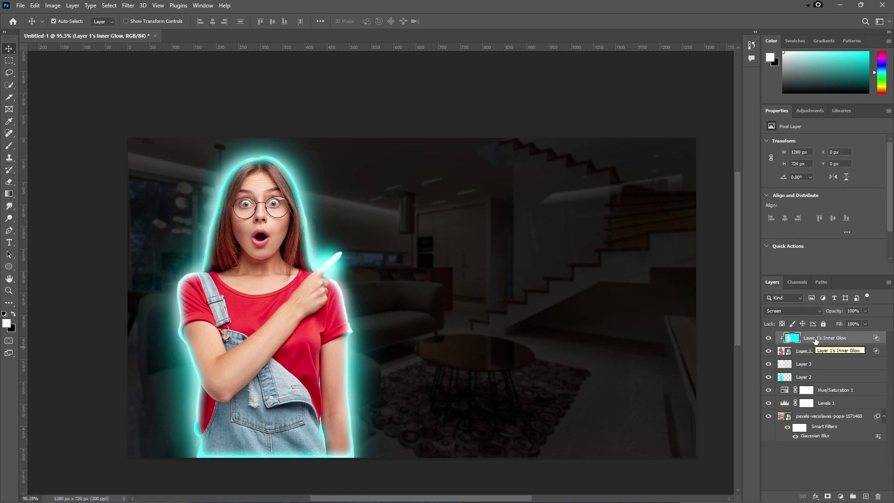
# Split the Blend If underlying shadows to 20 / 67 on the Layer 1's Inner Glow layer and set its fill to 75%.
pyautogui.click(814, 497)
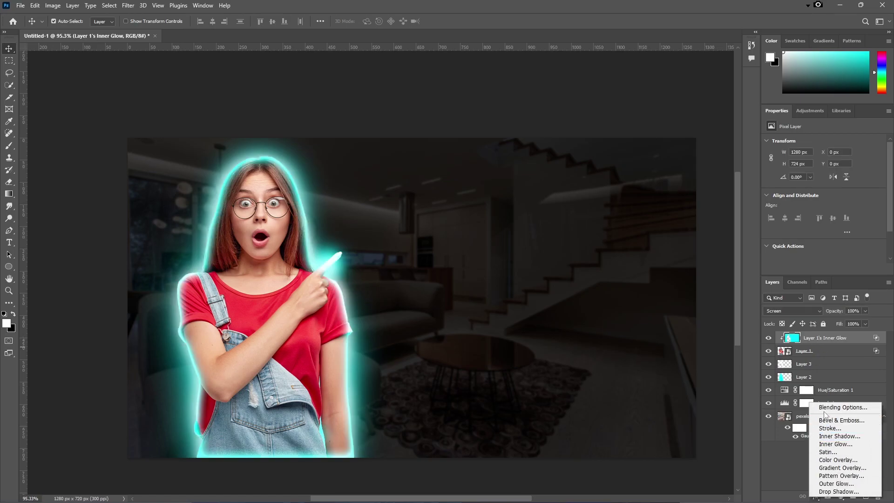
pyautogui.click(823, 406)
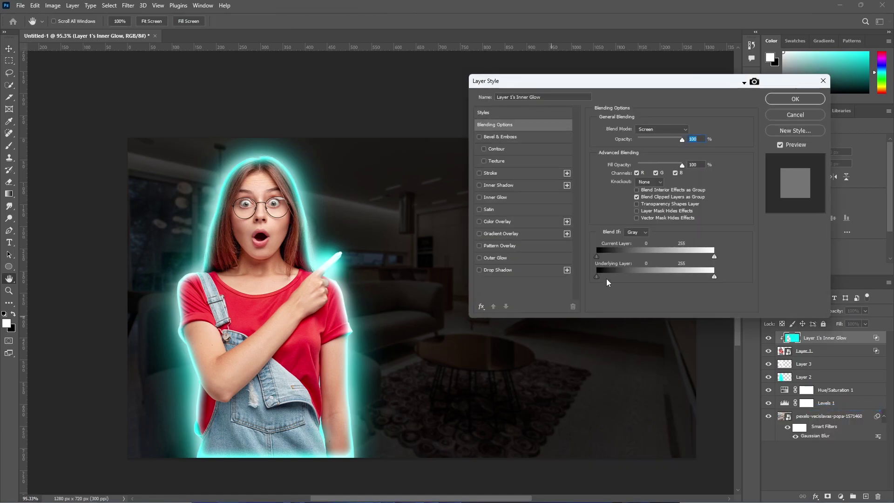
pyautogui.moveTo(598, 277); pyautogui.dragTo(652, 280)
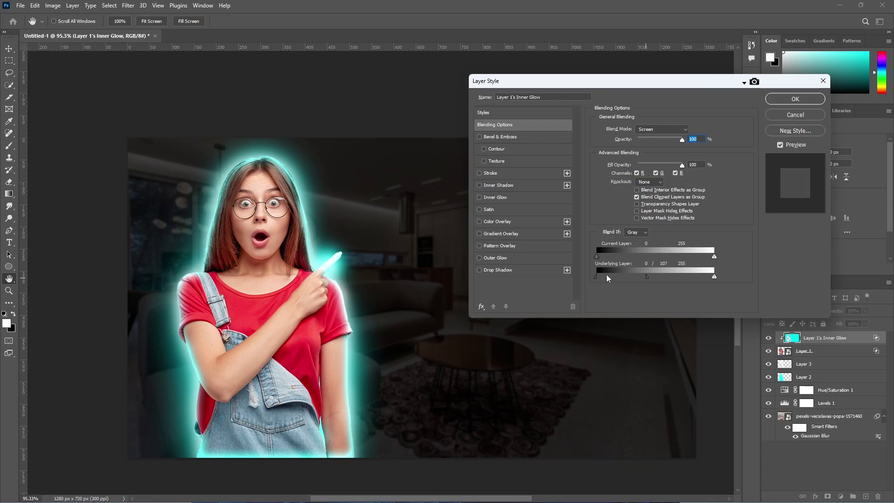
pyautogui.moveTo(596, 280)
pyautogui.mouseDown()
pyautogui.moveTo(620, 279)
pyautogui.moveTo(607, 279)
pyautogui.mouseUp()
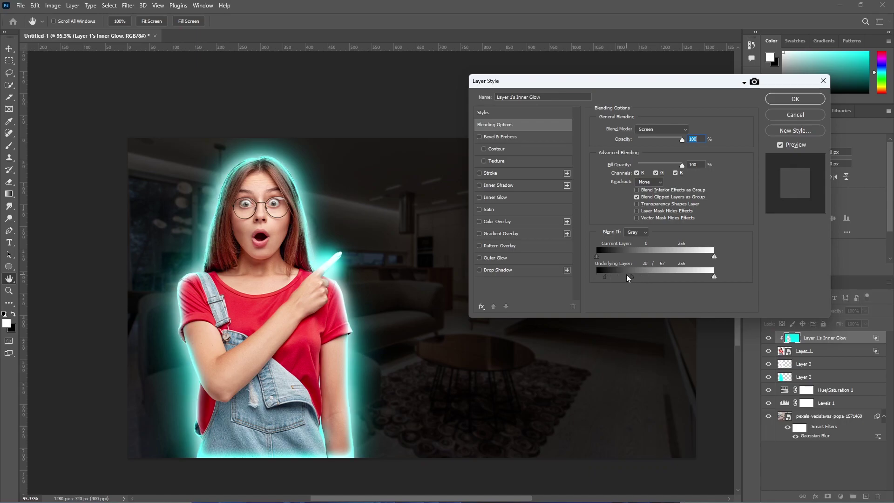
pyautogui.click(795, 102)
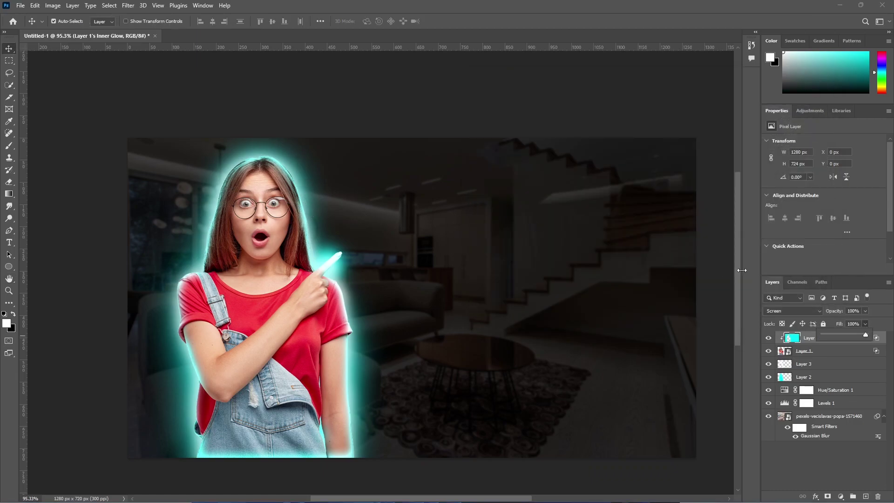
pyautogui.moveTo(854, 336); pyautogui.dragTo(853, 334)
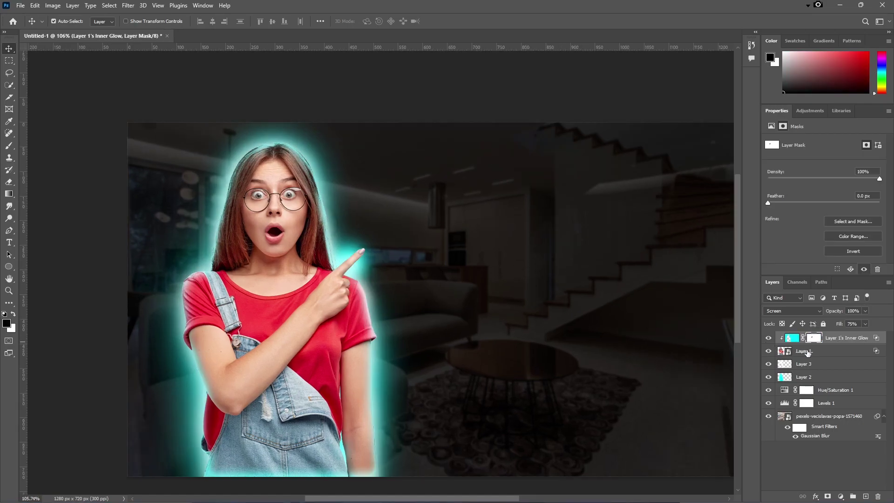
# Add another cyan Inner Glow to Layer 1 with 2% choke, a size of 9 px and 41% range.
pyautogui.click(807, 352)
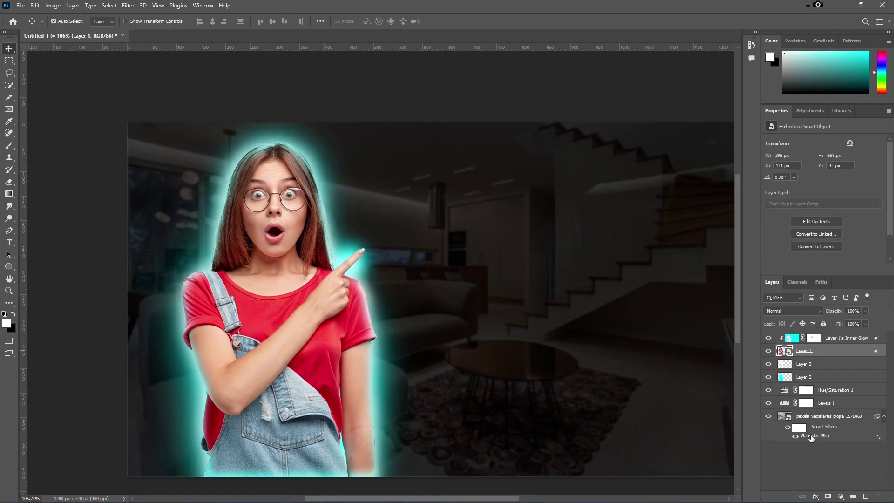
pyautogui.click(815, 497)
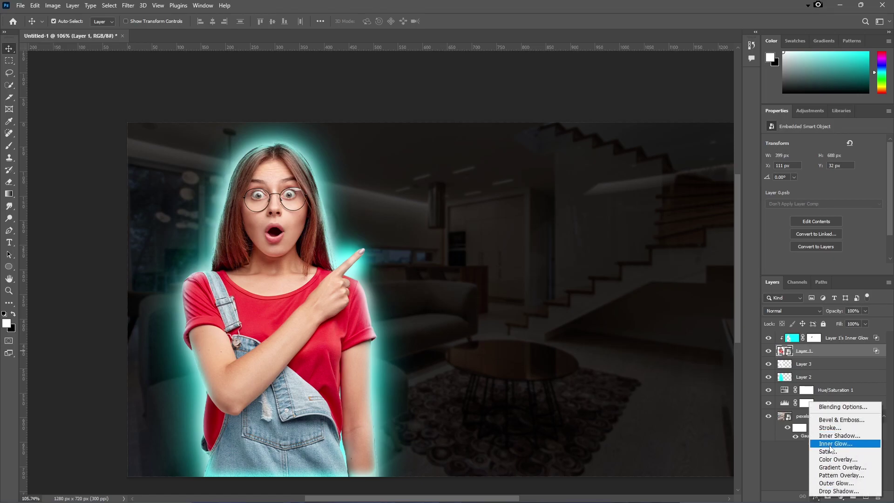
pyautogui.click(693, 273)
pyautogui.moveTo(630, 220)
pyautogui.mouseDown()
pyautogui.moveTo(640, 221)
pyautogui.moveTo(634, 230)
pyautogui.mouseUp()
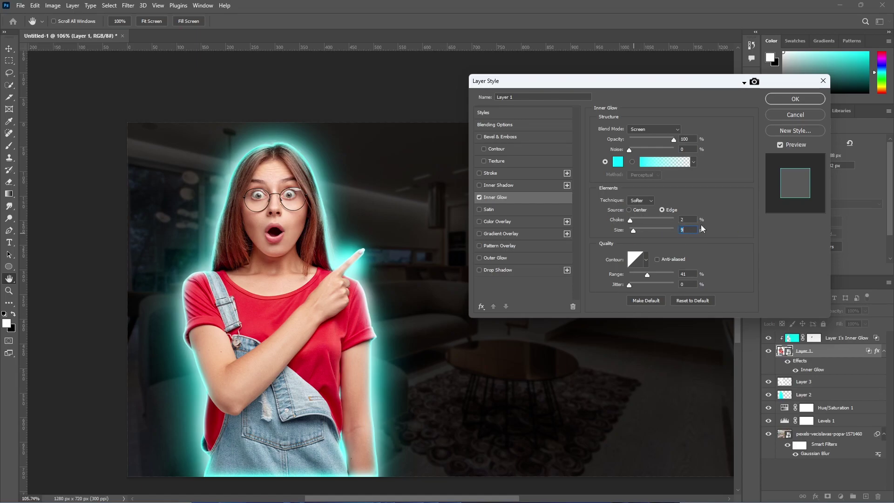
pyautogui.click(795, 99)
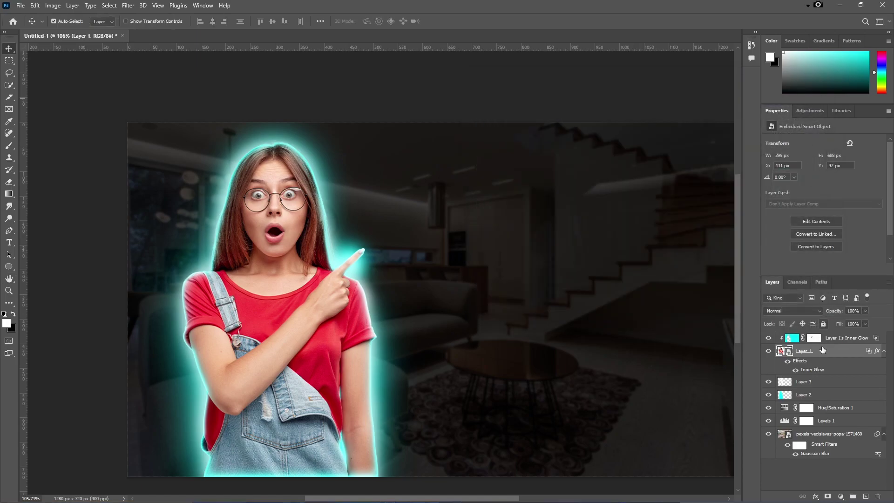
# Separate Layer 1's second Inner Glow effect into its own layer and set that layer's fill to 90%.
pyautogui.rightClick(877, 353)
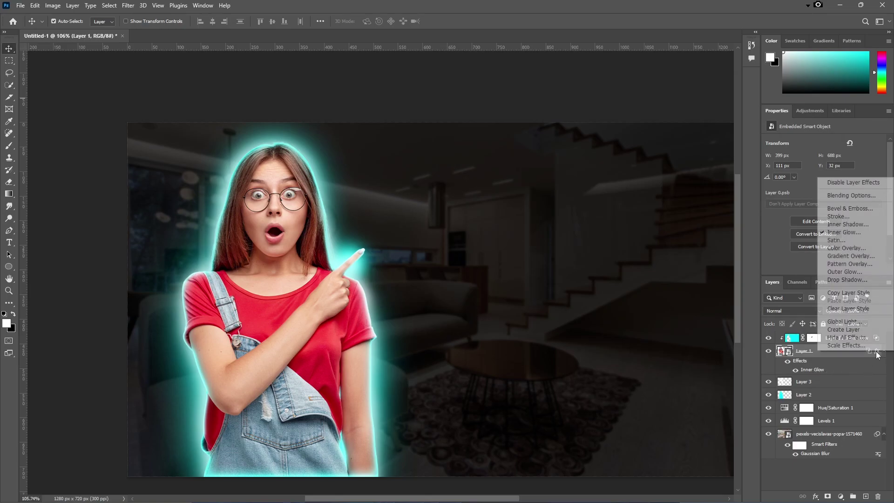
pyautogui.click(859, 330)
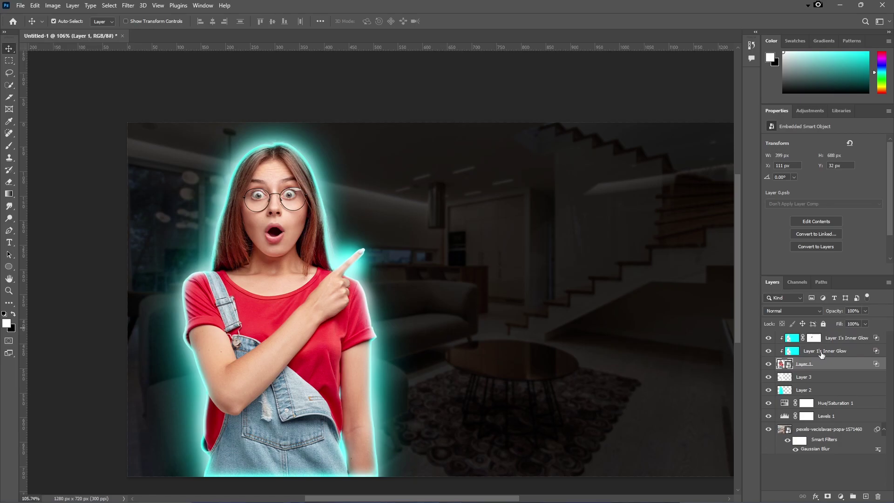
pyautogui.click(822, 353)
pyautogui.click(865, 324)
pyautogui.moveTo(857, 338); pyautogui.dragTo(863, 338)
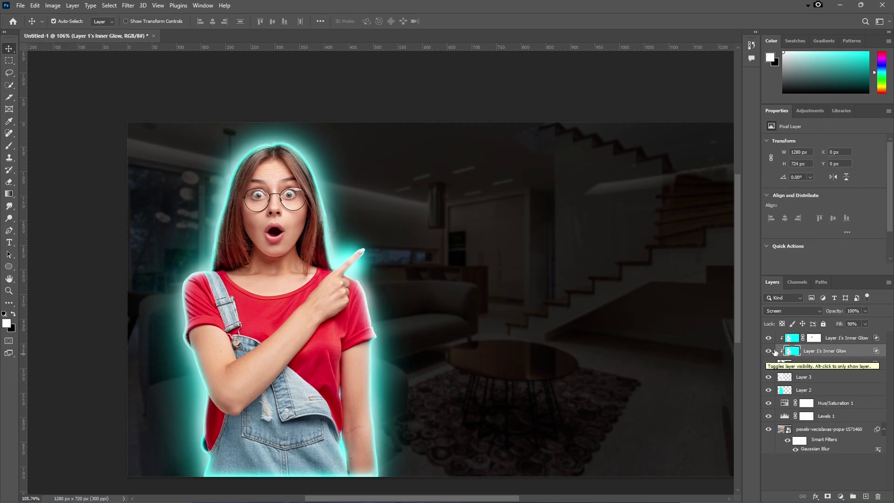
# Add a layer mask to the new Inner Glow layer and brush out the glow along the image's lower edge on both glow layers.
pyautogui.click(828, 496)
pyautogui.press('b')
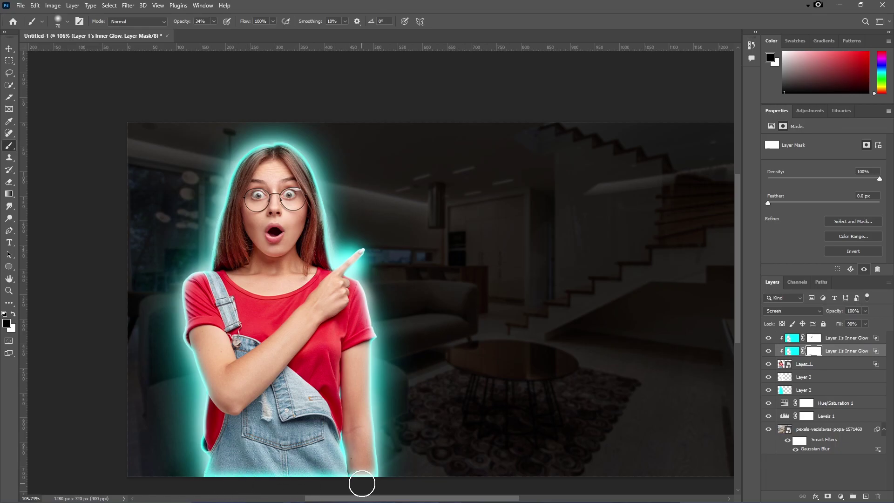
pyautogui.hotkey('alt', ']')
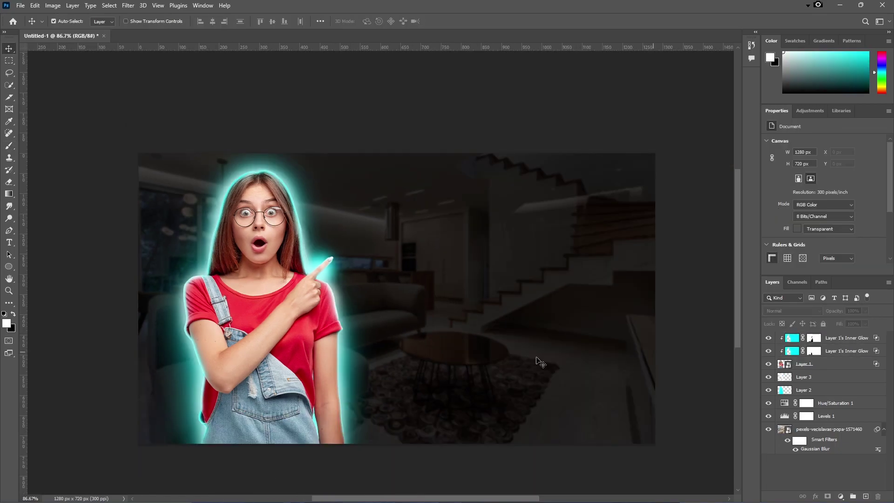
# Add a Brightness/Contrast adjustment clipped to the woman above the Inner Glow layers, with brightness 3 and contrast 60.
pyautogui.click(329, 336)
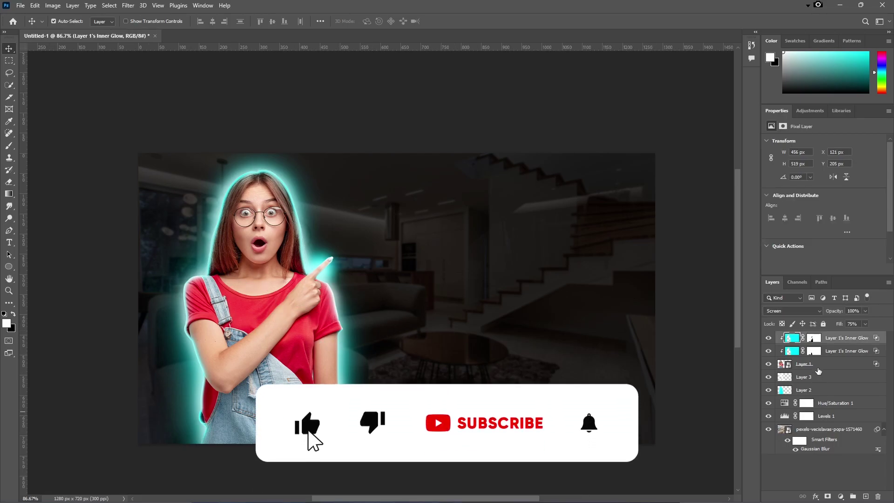
pyautogui.click(818, 366)
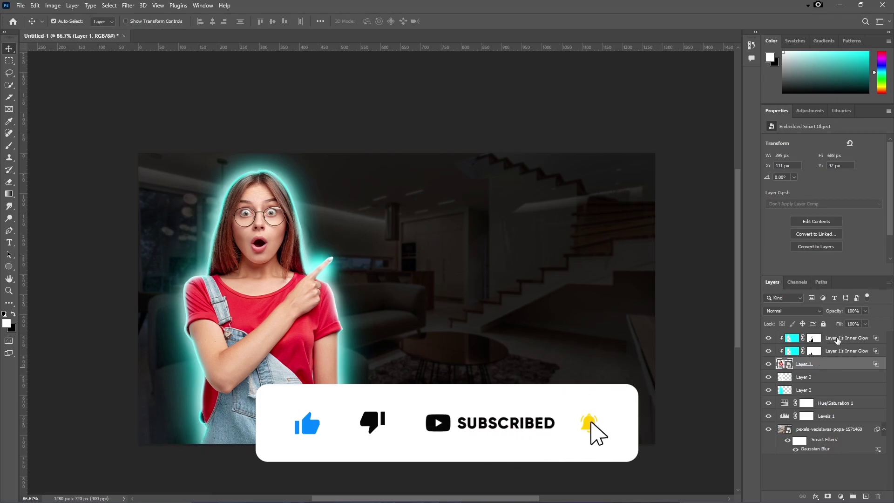
pyautogui.click(835, 341)
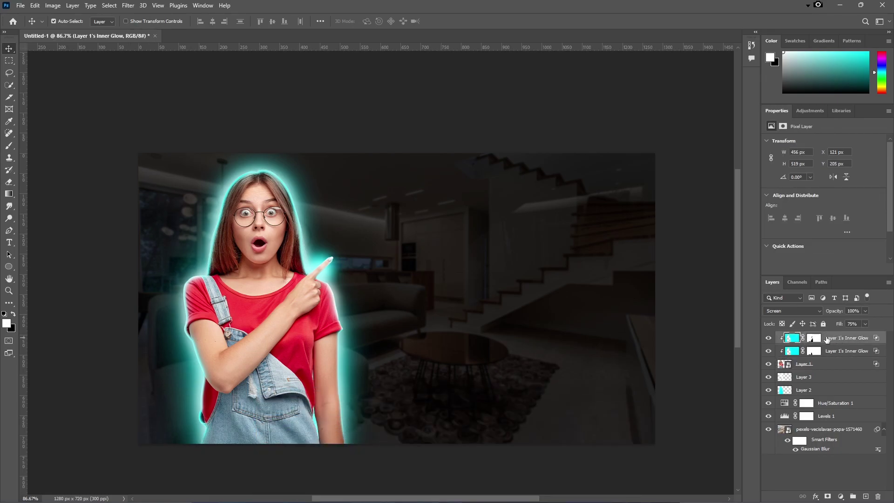
pyautogui.click(841, 497)
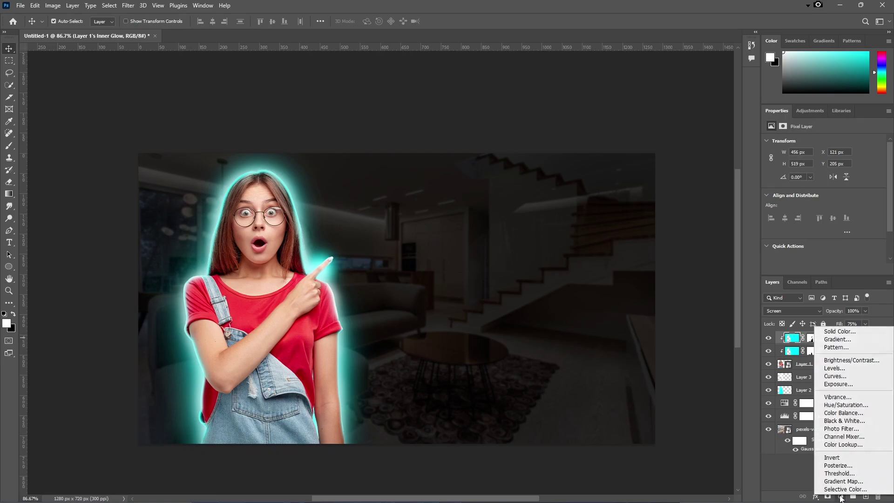
pyautogui.click(836, 368)
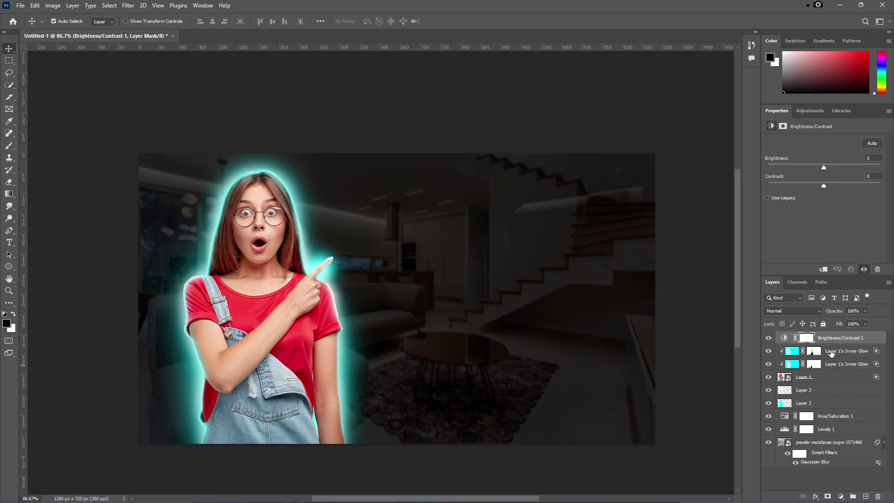
pyautogui.moveTo(833, 343); pyautogui.dragTo(833, 343)
pyautogui.keyDown('alt'); pyautogui.click(832, 343); pyautogui.keyUp('alt')
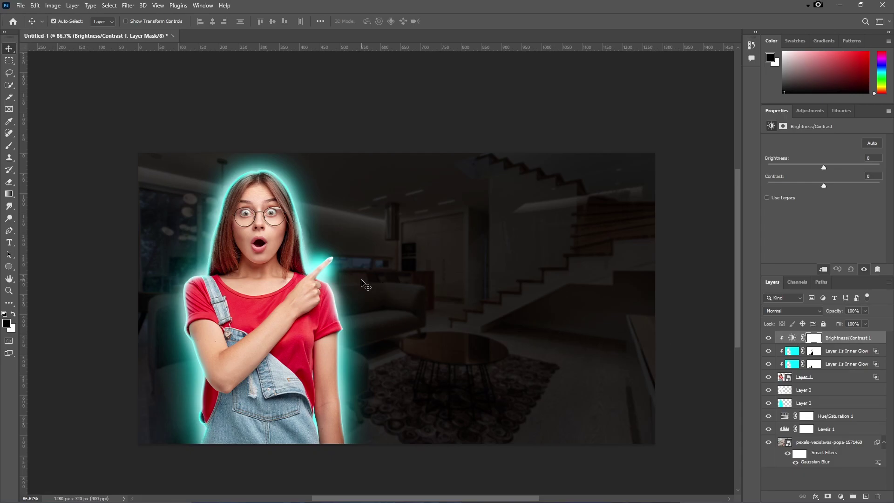
pyautogui.click(828, 166)
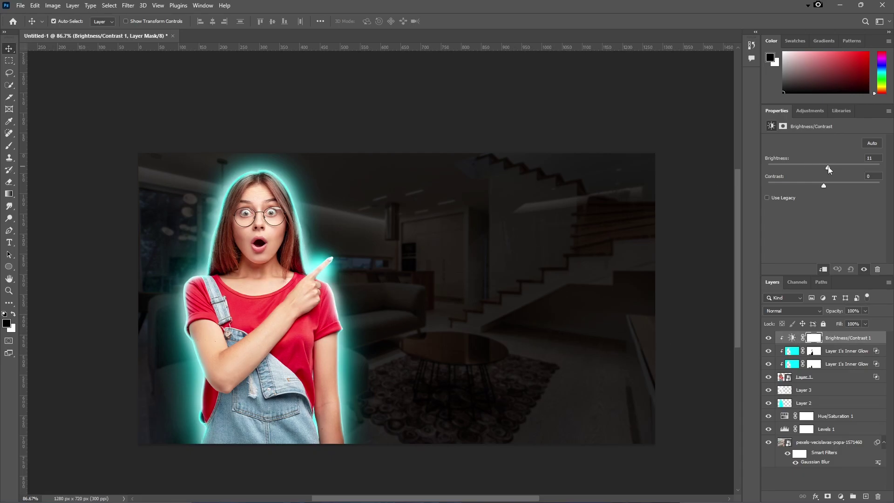
pyautogui.hotkey('ctrl', 'z')
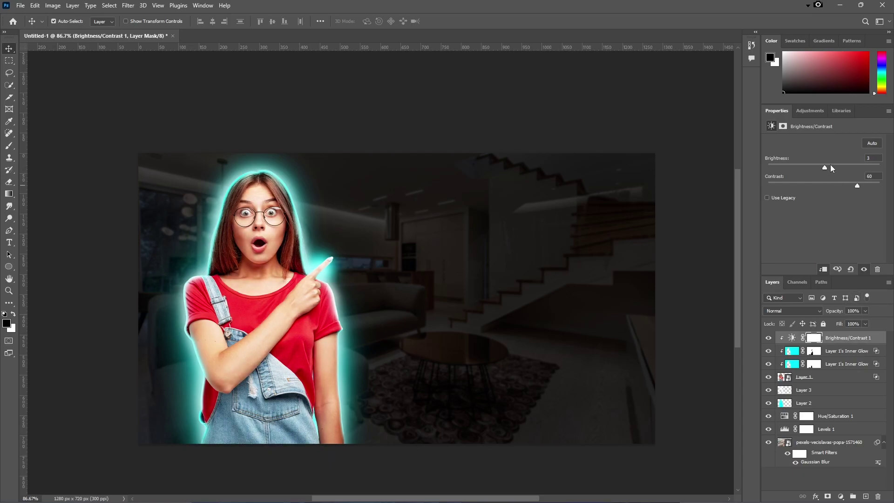
# Add a Color Balance adjustment clipped to the woman and shift its midtones towards yellow, red and green.
pyautogui.click(841, 496)
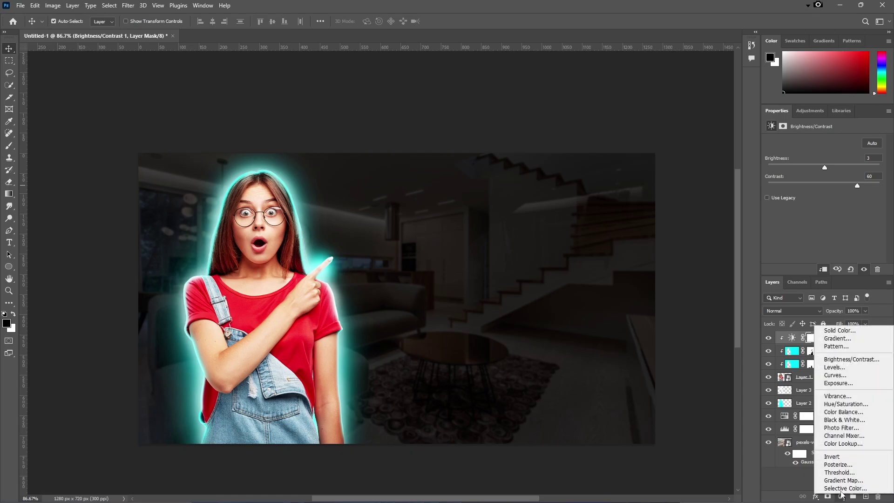
pyautogui.click(849, 413)
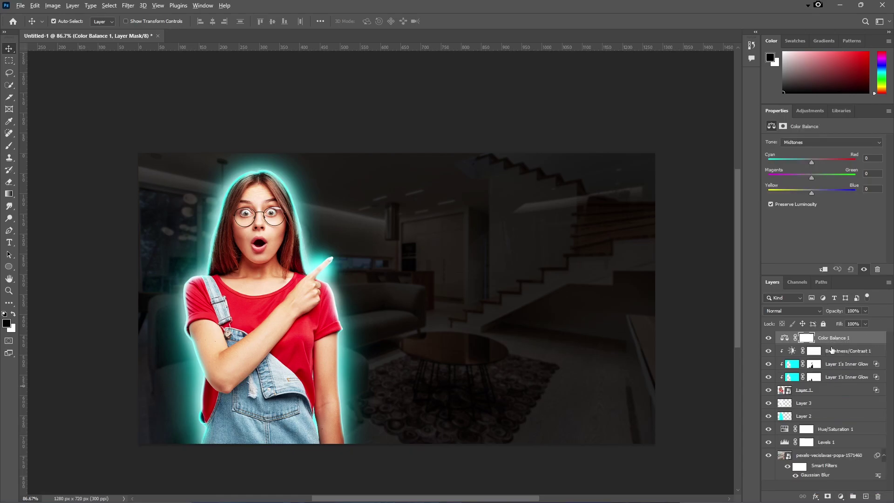
pyautogui.keyDown('alt'); pyautogui.click(832, 348); pyautogui.keyUp('alt')
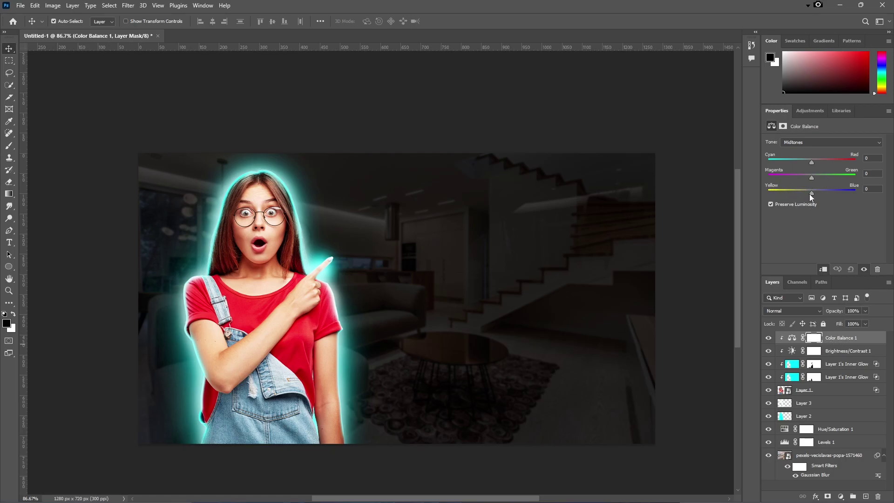
pyautogui.moveTo(812, 192); pyautogui.dragTo(800, 193)
pyautogui.moveTo(812, 162); pyautogui.dragTo(822, 162)
pyautogui.moveTo(812, 177); pyautogui.dragTo(817, 162)
# Shift the Color Balance shadows towards yellow and the highlights towards magenta, rechecking each tonal range.
pyautogui.click(814, 143)
pyautogui.click(801, 151)
pyautogui.moveTo(812, 193); pyautogui.dragTo(796, 194)
pyautogui.click(815, 142)
pyautogui.click(802, 166)
pyautogui.moveTo(811, 162)
pyautogui.mouseDown()
pyautogui.moveTo(794, 163)
pyautogui.moveTo(811, 163)
pyautogui.mouseUp()
pyautogui.click(815, 142)
pyautogui.click(802, 159)
pyautogui.click(815, 142)
pyautogui.click(802, 166)
pyautogui.moveTo(812, 177)
pyautogui.mouseDown()
pyautogui.moveTo(818, 192)
pyautogui.moveTo(804, 193)
pyautogui.mouseUp()
pyautogui.click(815, 142)
pyautogui.click(802, 159)
pyautogui.click(815, 143)
pyautogui.click(802, 165)
pyautogui.click(815, 143)
pyautogui.click(802, 159)
pyautogui.click(694, 223)
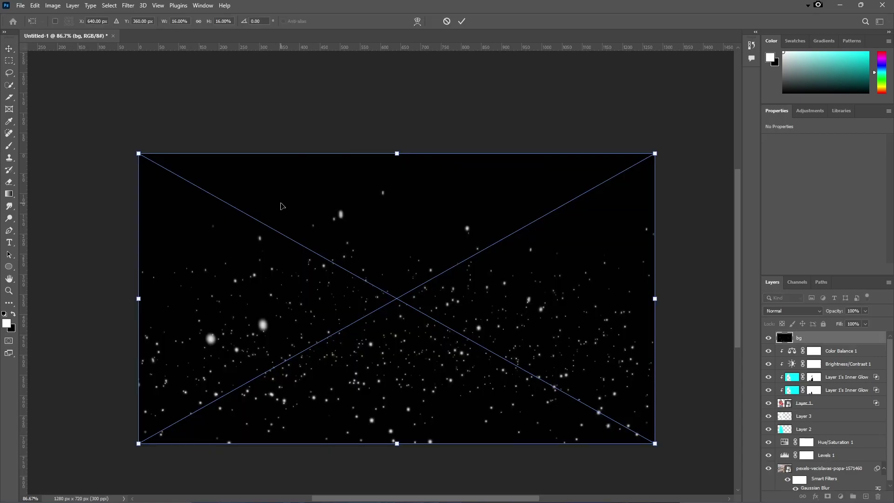
# Place the bg particle image across the full canvas below Layer 2 and set its blend mode to Screen.
pyautogui.press('Return')
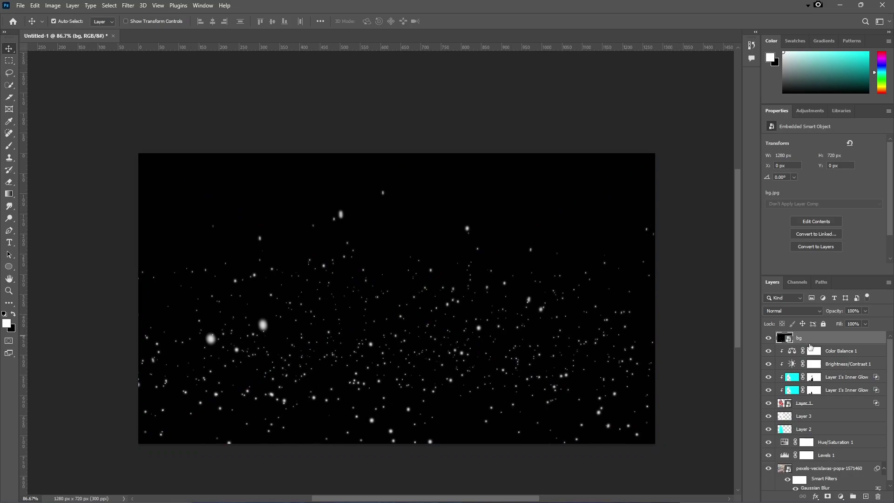
pyautogui.moveTo(811, 343); pyautogui.dragTo(813, 353)
pyautogui.moveTo(812, 400); pyautogui.dragTo(812, 435)
pyautogui.click(778, 311)
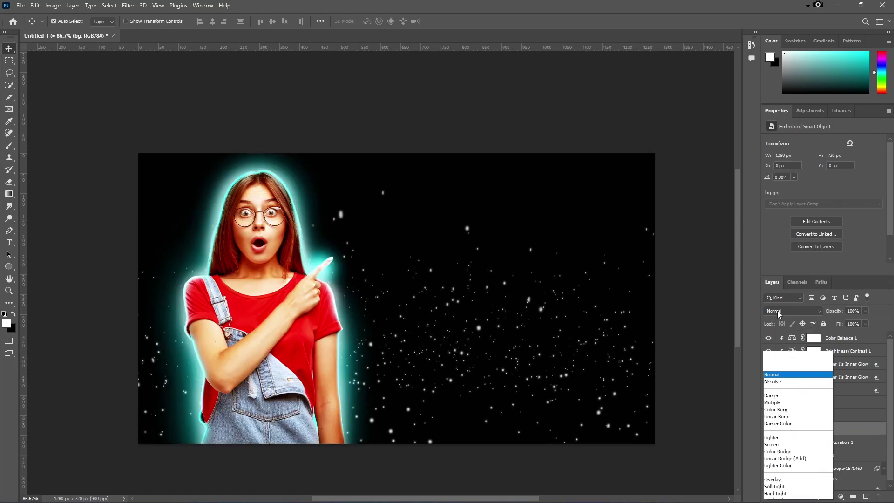
pyautogui.click(792, 346)
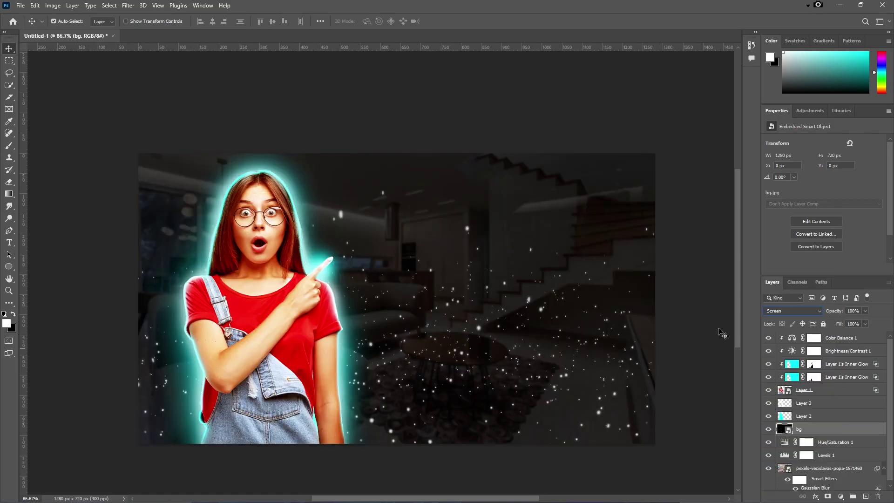
# Apply a light Gaussian Blur to the bg particle layer as a smart filter.
pyautogui.click(128, 6)
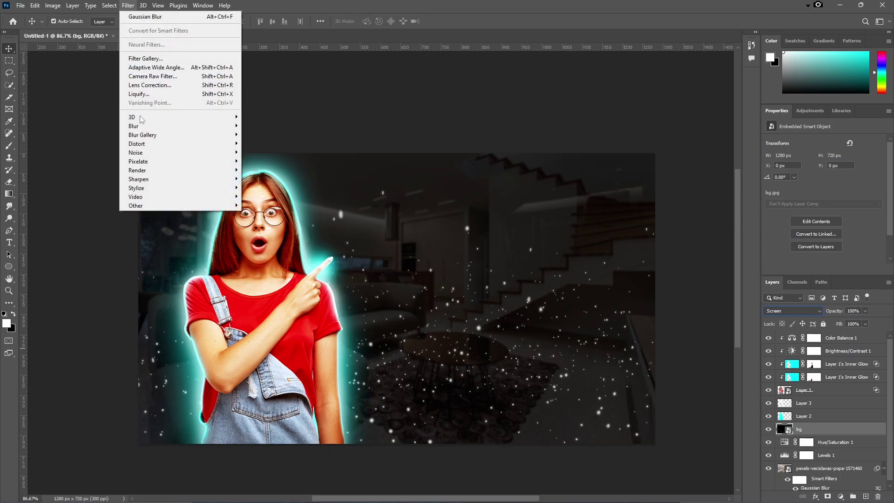
pyautogui.moveTo(148, 127)
pyautogui.click(274, 161)
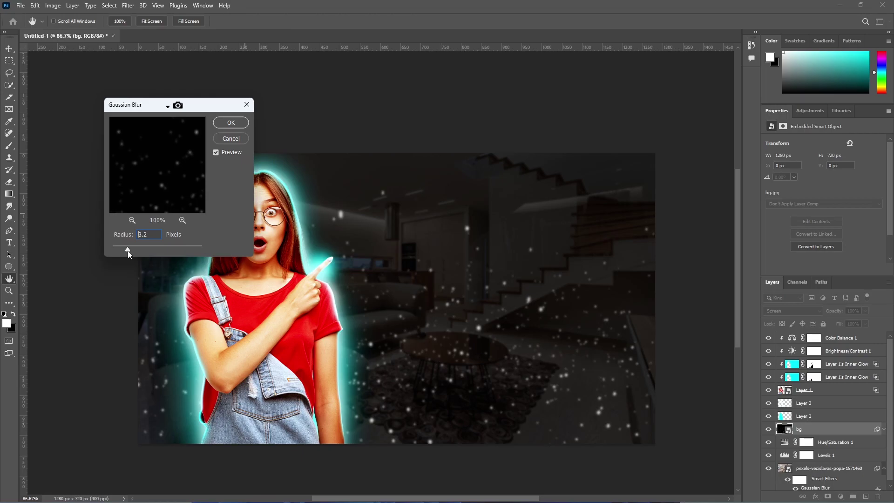
pyautogui.press('Return')
pyautogui.press('v')
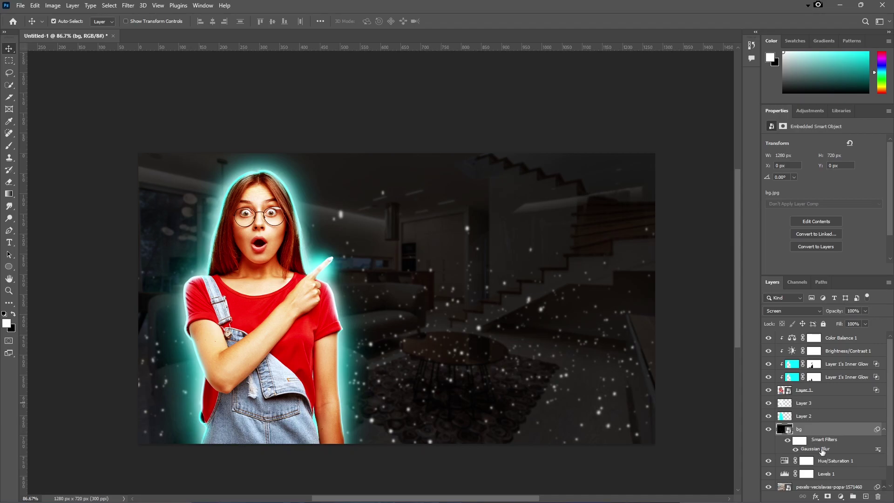
# Clip a Hue/Saturation adjustment to the bg layer and colorize the particles cyan with a saturation of 70.
pyautogui.click(841, 497)
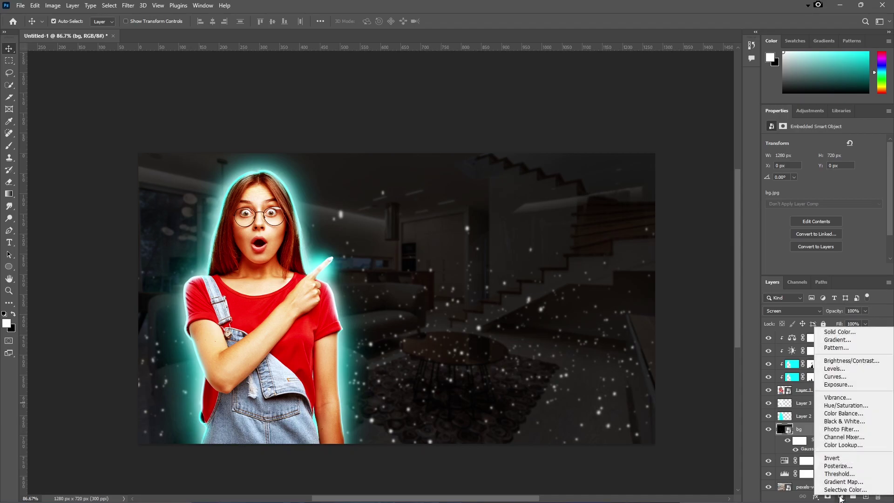
pyautogui.click(839, 406)
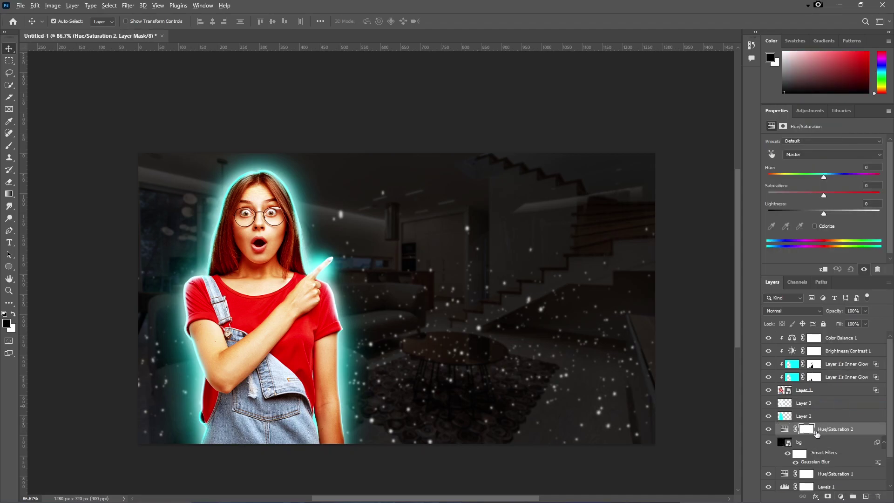
pyautogui.keyDown('alt'); pyautogui.click(826, 435); pyautogui.keyUp('alt')
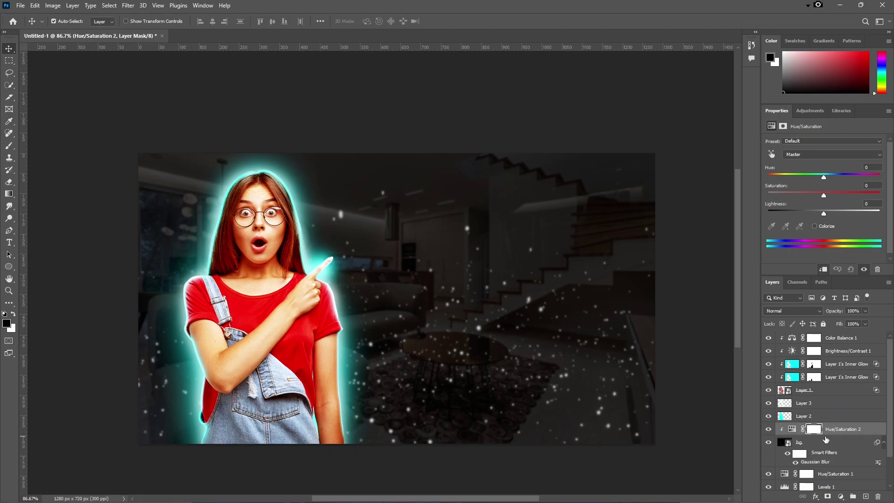
pyautogui.click(814, 227)
pyautogui.moveTo(796, 195); pyautogui.dragTo(847, 197)
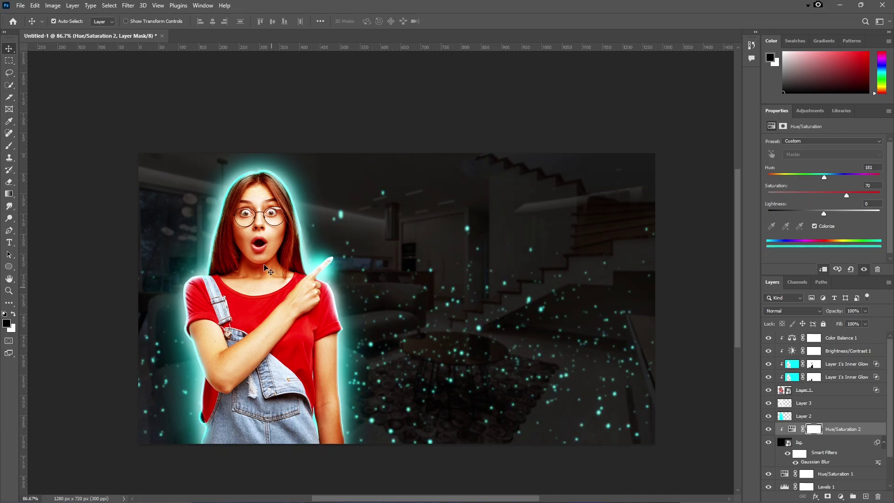
pyautogui.moveTo(830, 177)
pyautogui.mouseDown()
pyautogui.moveTo(798, 169)
pyautogui.moveTo(840, 177)
pyautogui.moveTo(829, 177)
pyautogui.mouseUp()
pyautogui.moveTo(819, 179); pyautogui.dragTo(821, 179)
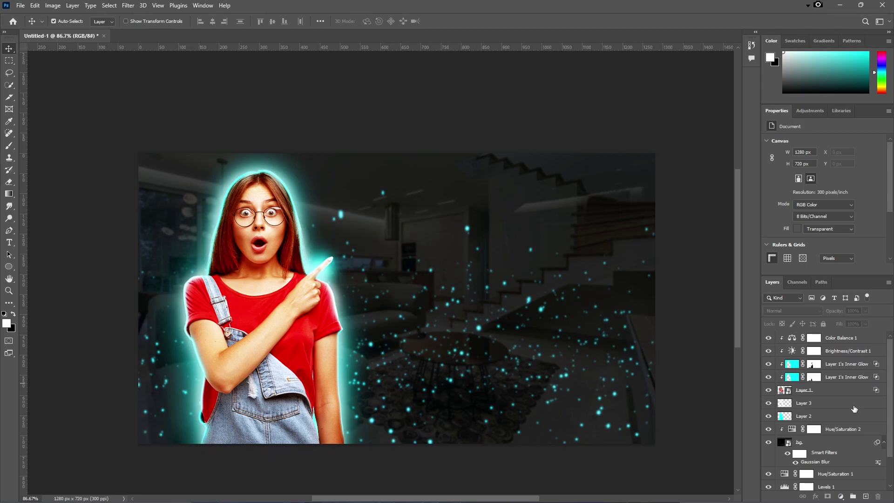
# Transform the bg particle layer to enlarge and reposition its particles over the room.
pyautogui.click(803, 446)
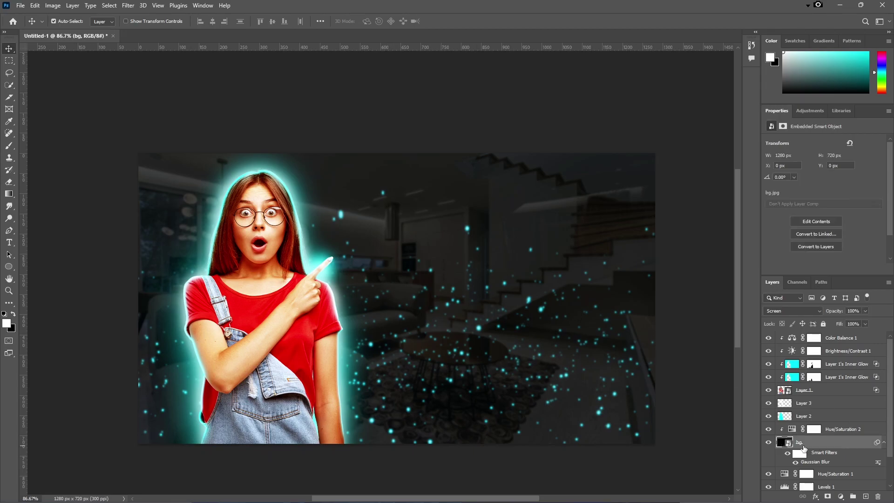
pyautogui.press('ctrl')
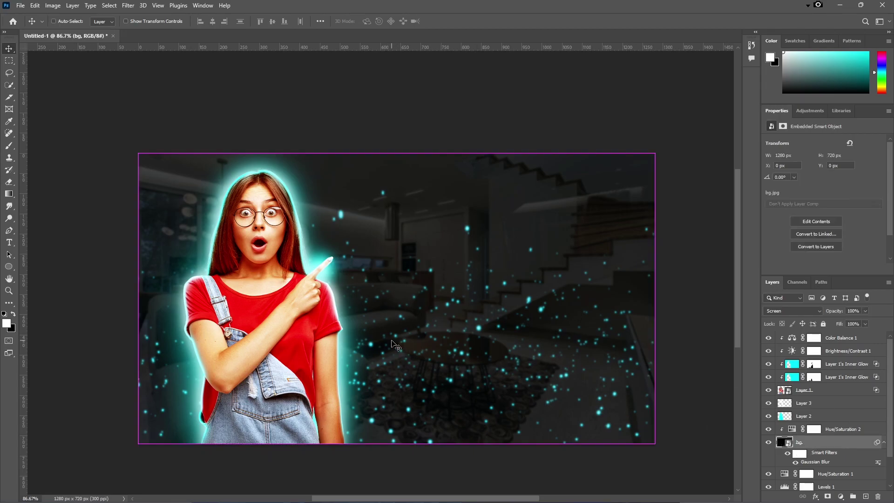
pyautogui.hotkey('ctrl', 't')
pyautogui.click(460, 198)
pyautogui.moveTo(432, 256); pyautogui.dragTo(531, 198)
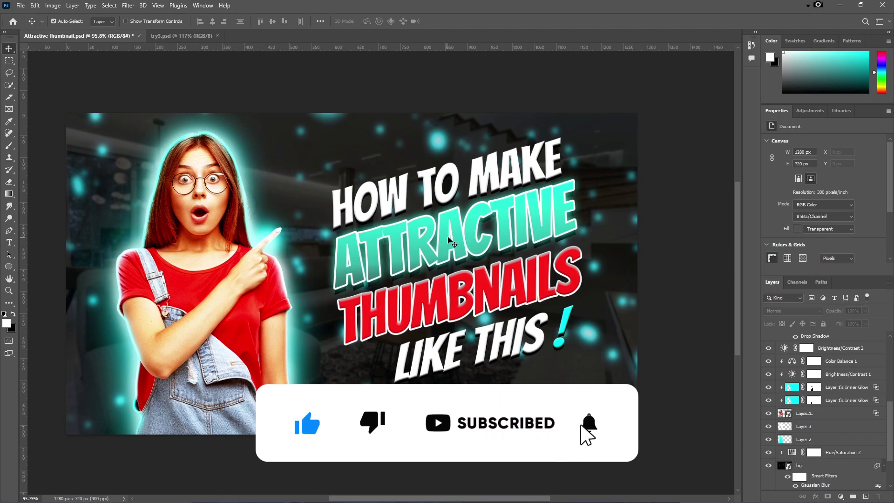
# Examine the Stroke, Drop Shadow and Outer Glow settings in the layer style of the "attractive" text layer.
pyautogui.click(415, 243)
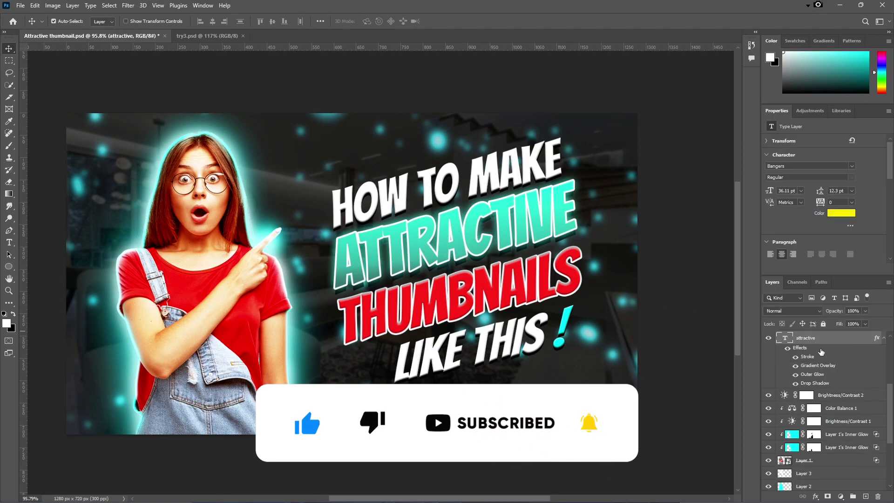
pyautogui.doubleClick(426, 244)
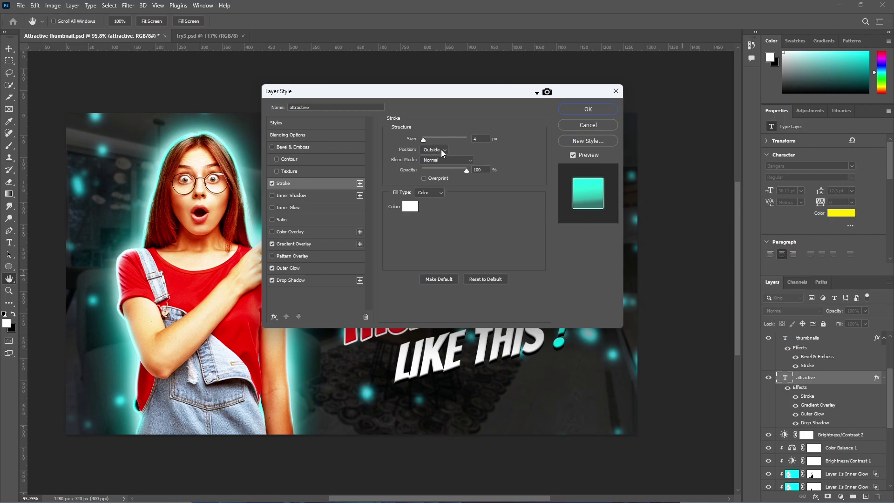
pyautogui.click(292, 280)
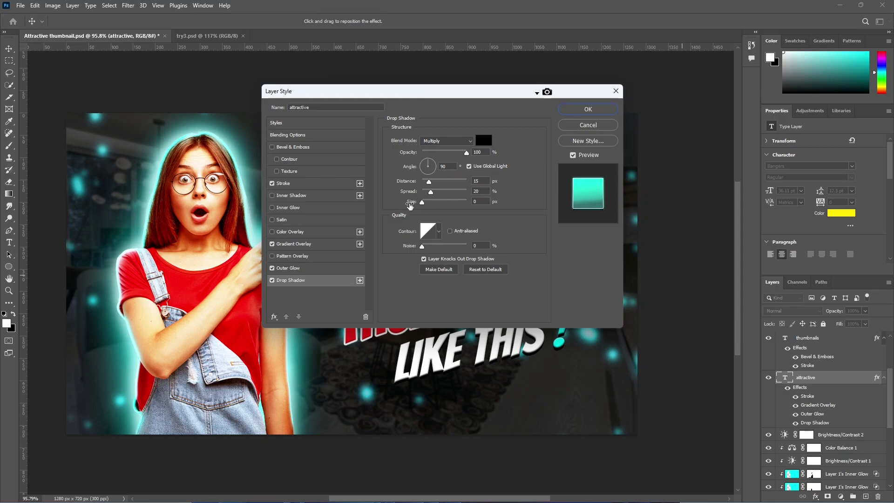
pyautogui.click(289, 268)
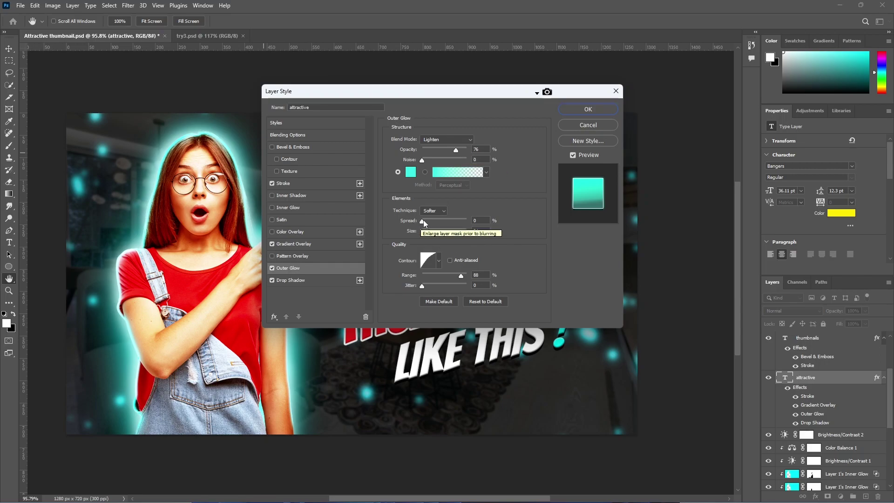
# Examine the colour stops of the "attractive" layer's Gradient Overlay and the Bevel & Emboss settings of the "thumbnails" text layer.
pyautogui.click(291, 242)
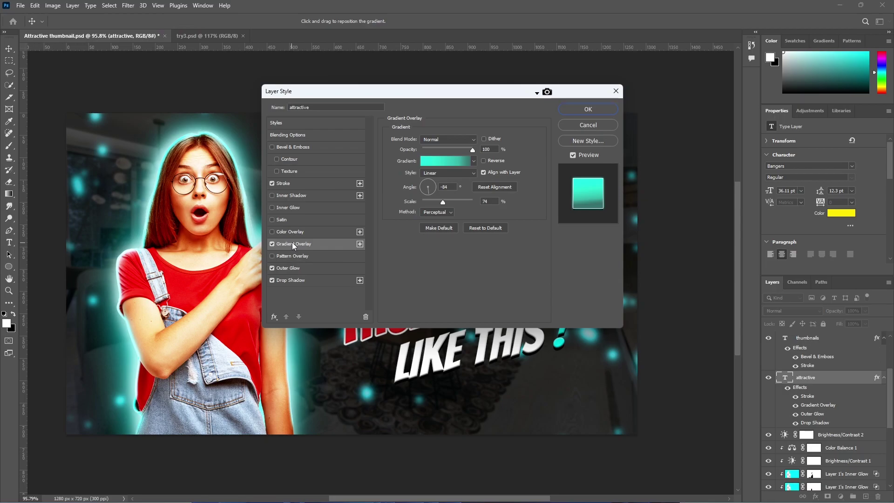
pyautogui.click(438, 161)
pyautogui.click(418, 249)
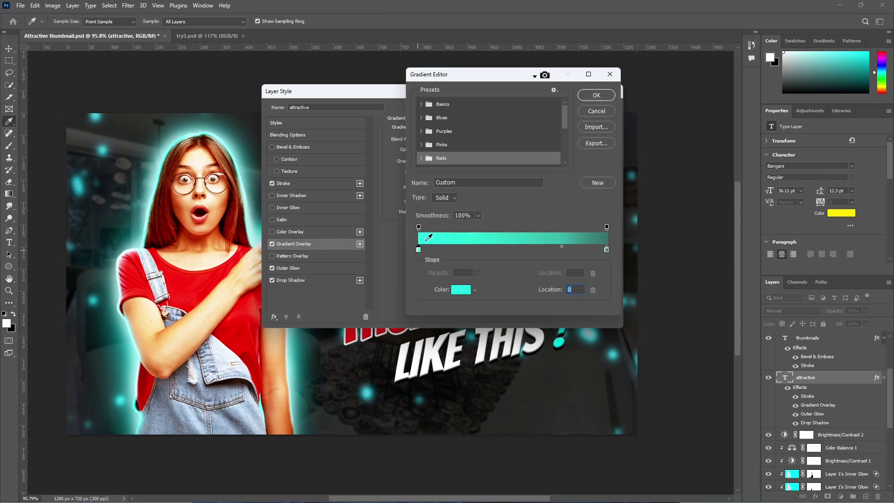
pyautogui.doubleClick(606, 249)
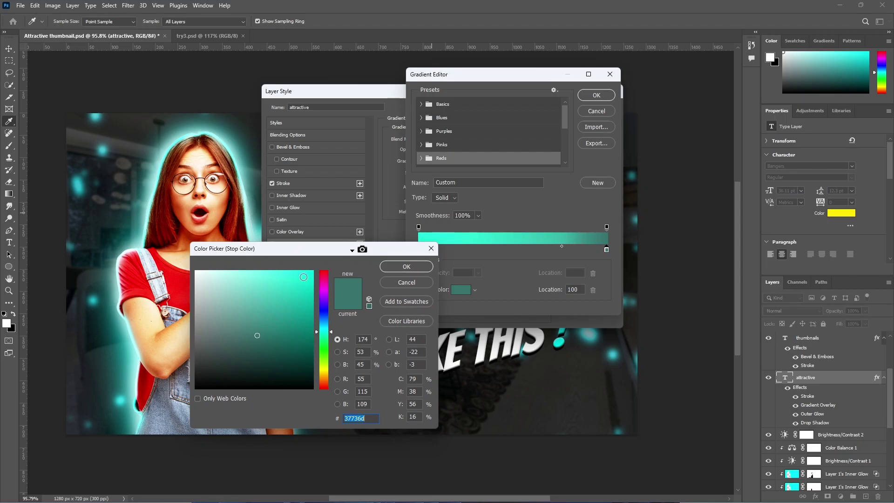
pyautogui.moveTo(303, 277); pyautogui.dragTo(259, 333)
pyautogui.click(407, 266)
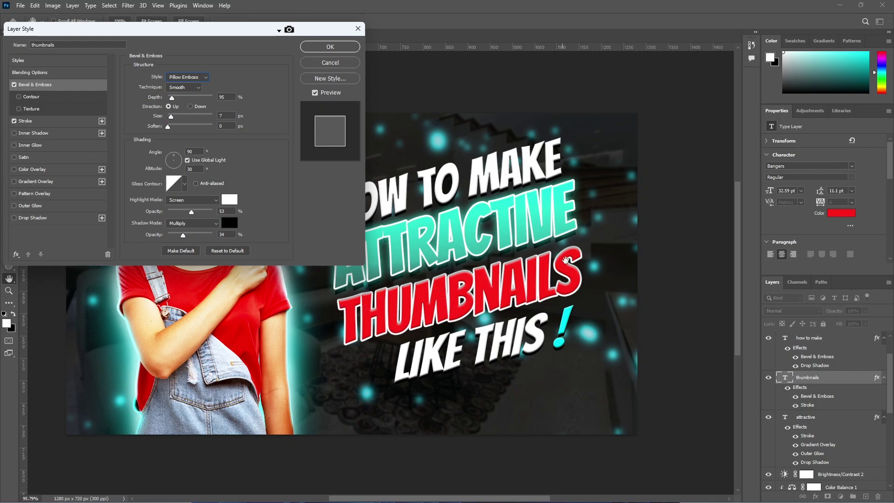
pyautogui.press('Return')
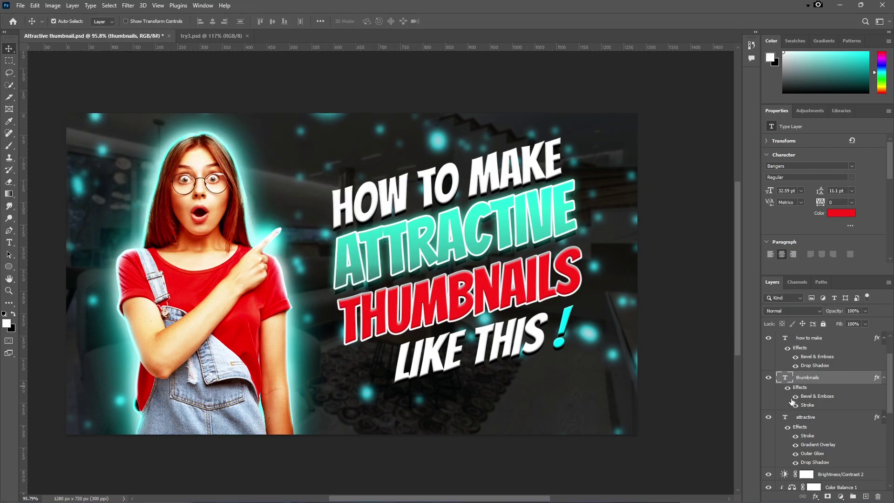
# Add a Color Balance adjustment above the "like this !" layer, with midtones Cyan-Red at -24 and Yellow-Blue at about +30.
pyautogui.scroll(1, 789, 403)
pyautogui.click(826, 342)
pyautogui.click(841, 497)
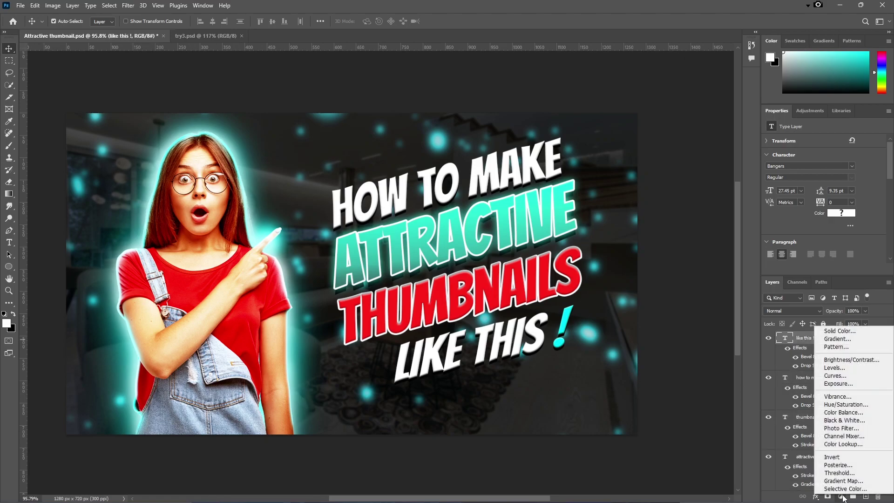
pyautogui.click(844, 413)
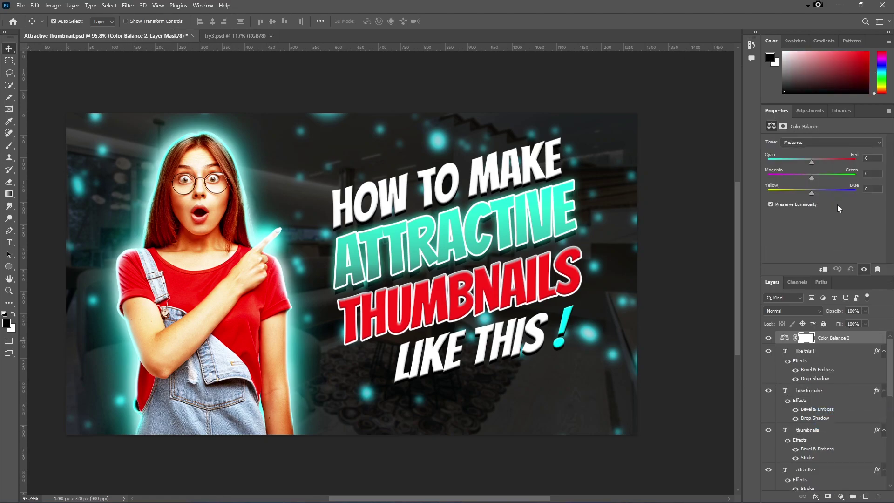
pyautogui.moveTo(812, 161); pyautogui.dragTo(825, 190)
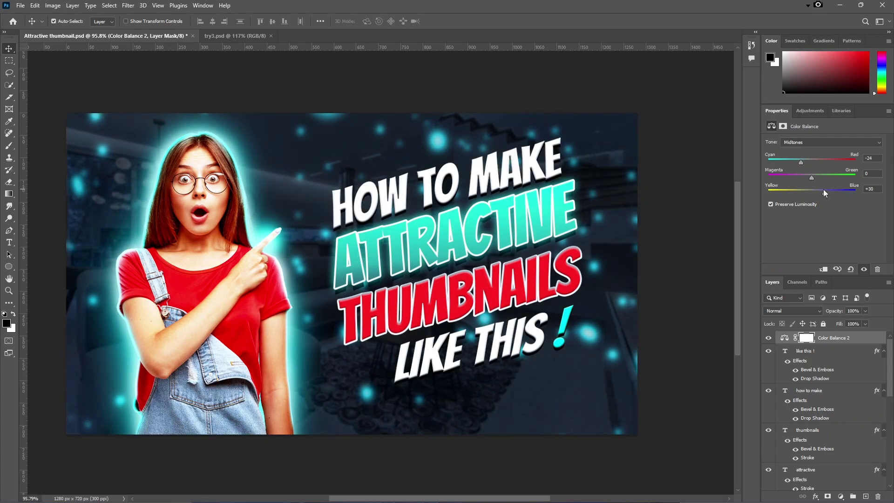